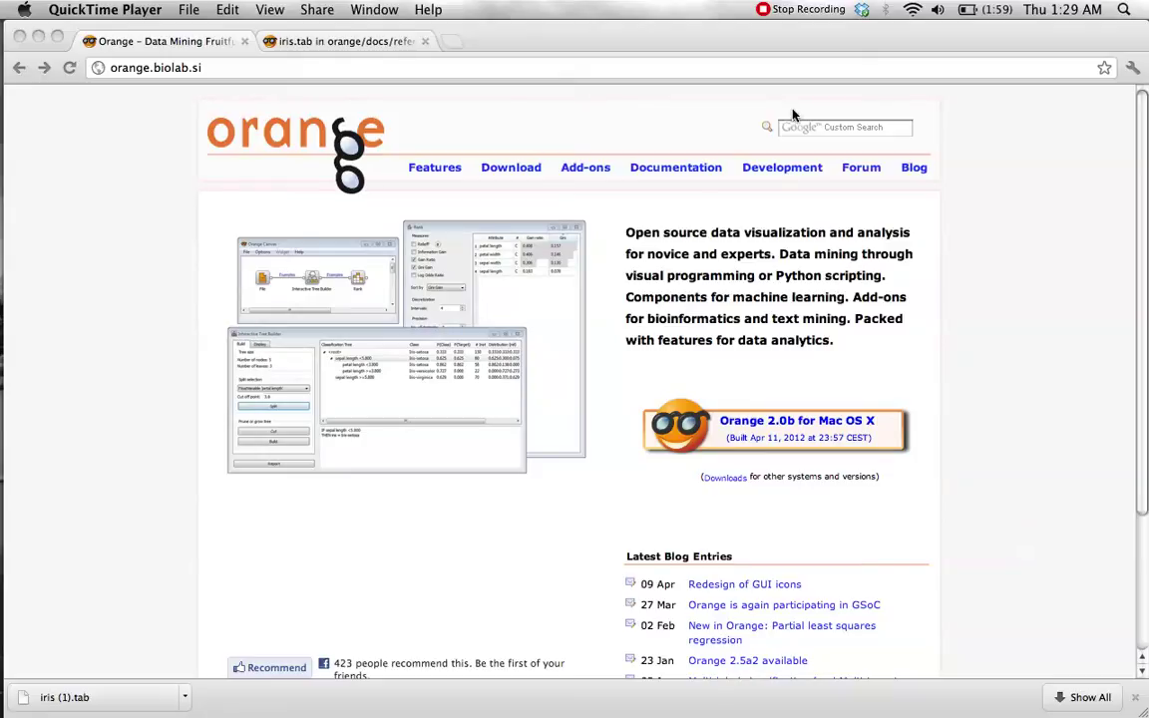
In Chrome, go from Documentation to the Widget catalog page and look over its widget sections
{"action": "left_click", "coordinate": [126, 64]}
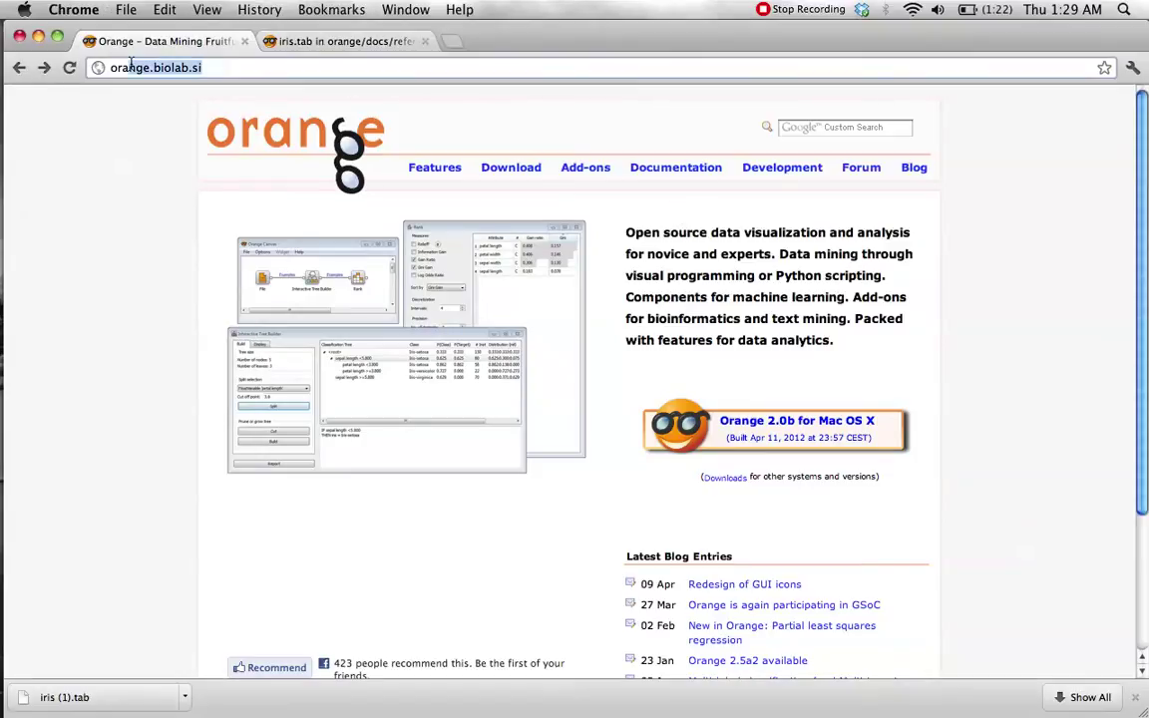
{"action": "left_click", "coordinate": [697, 175]}
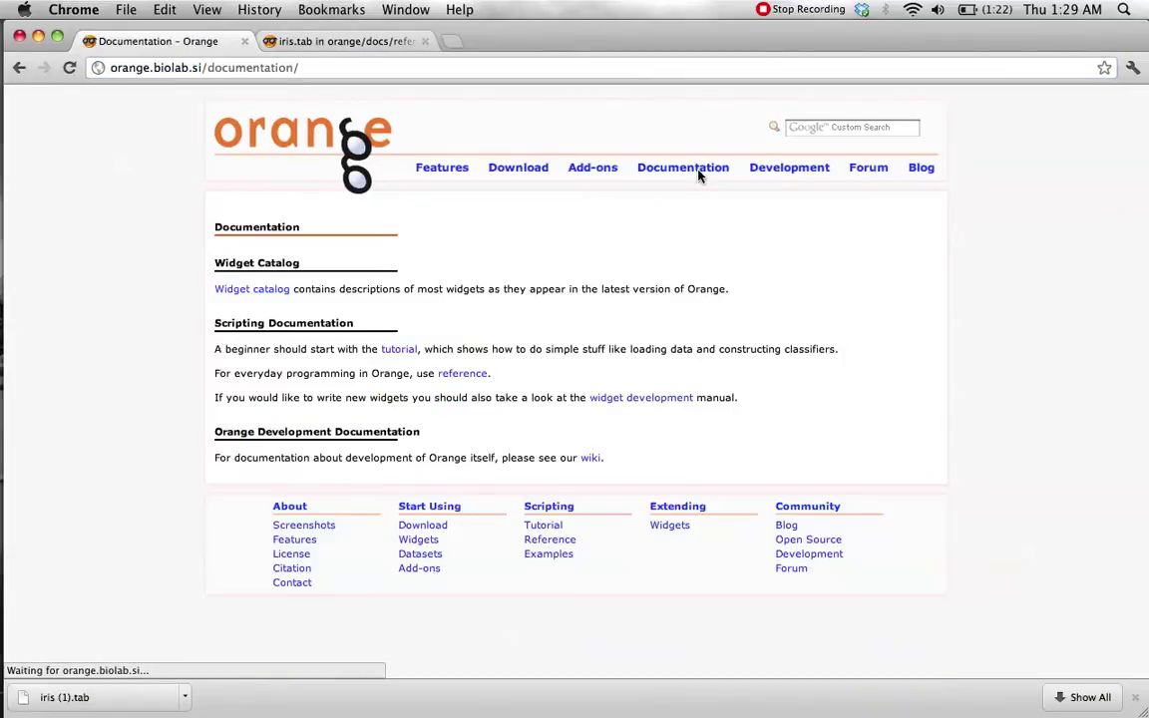
{"action": "left_click", "coordinate": [255, 291]}
{"action": "scroll", "coordinate": [431, 207], "scroll_direction": "down", "scroll_amount": 15}
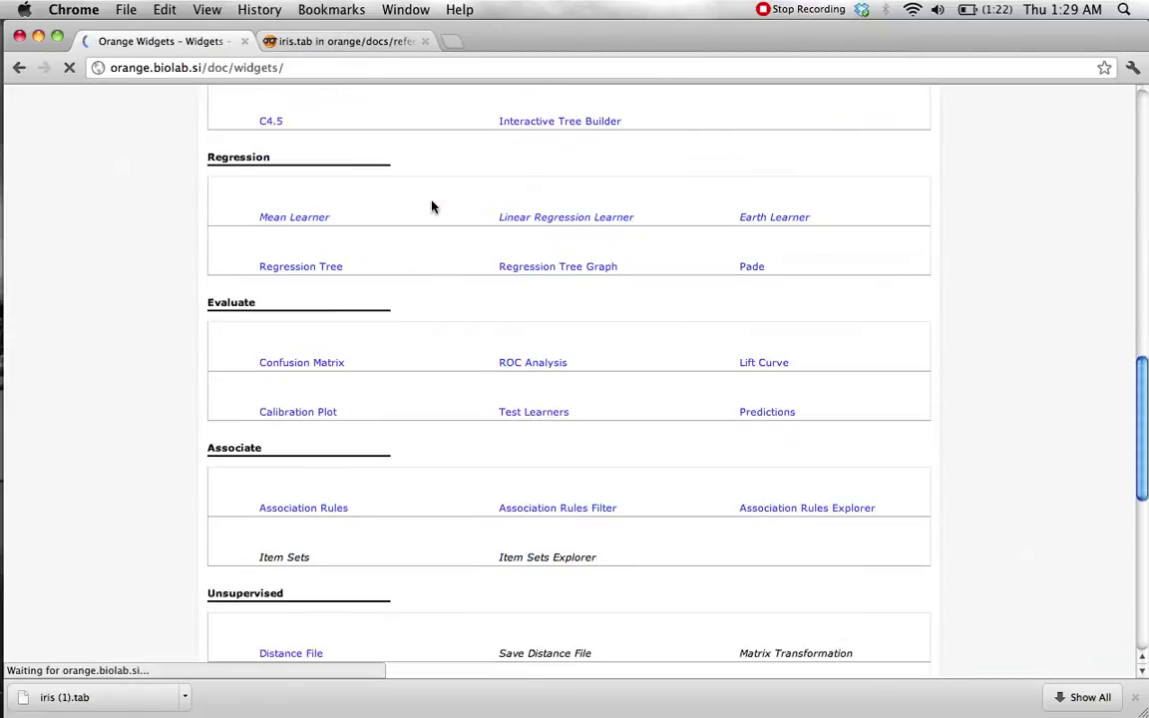
{"action": "scroll", "coordinate": [431, 207], "scroll_direction": "up", "scroll_amount": 6}
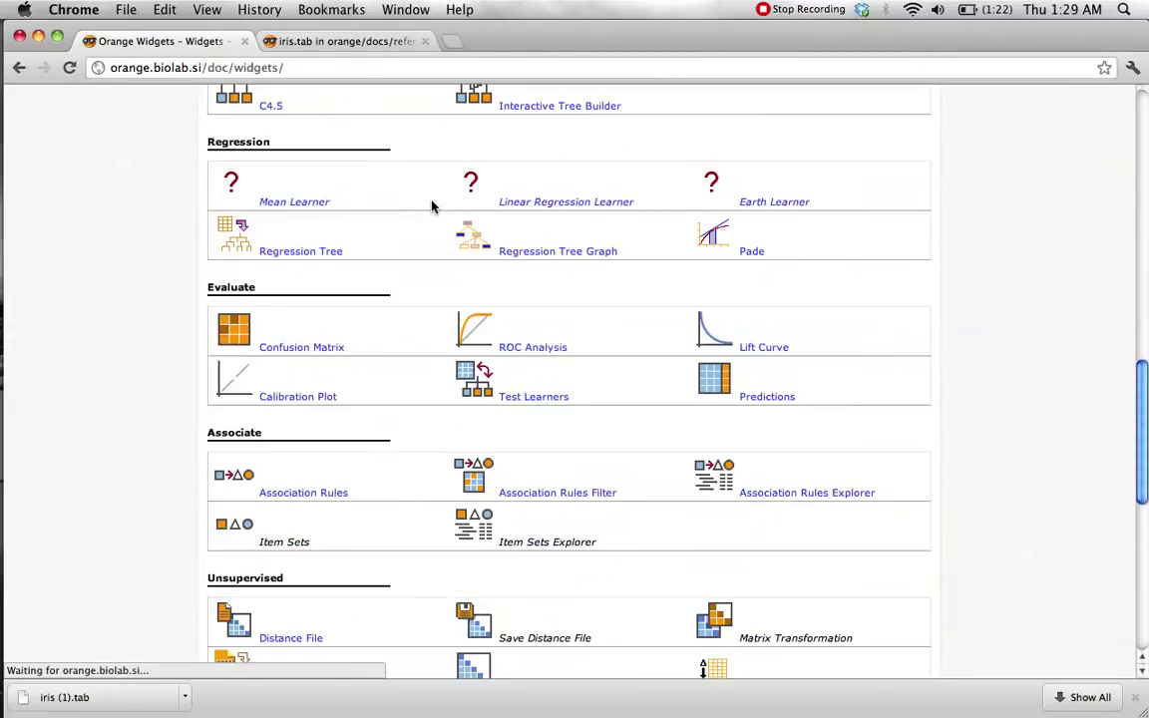
Open the Confusion Matrix documentation, then view the iris.tab source through its last rows
{"action": "left_click", "coordinate": [302, 348]}
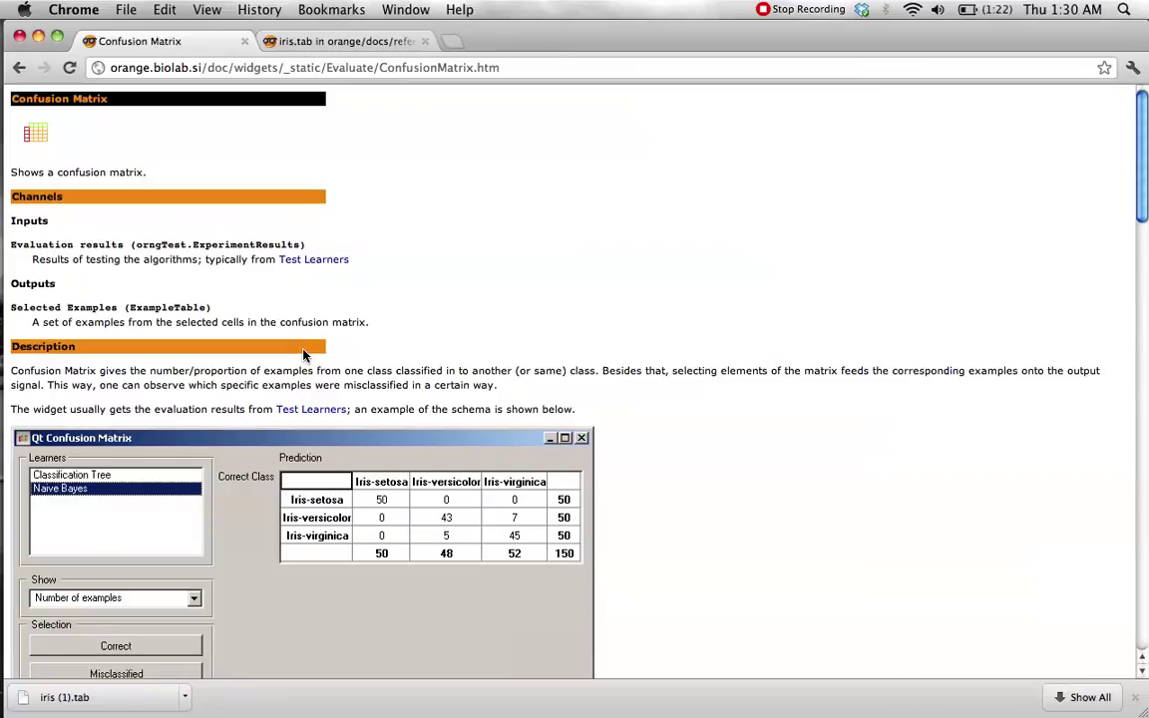
{"action": "left_click", "coordinate": [347, 42]}
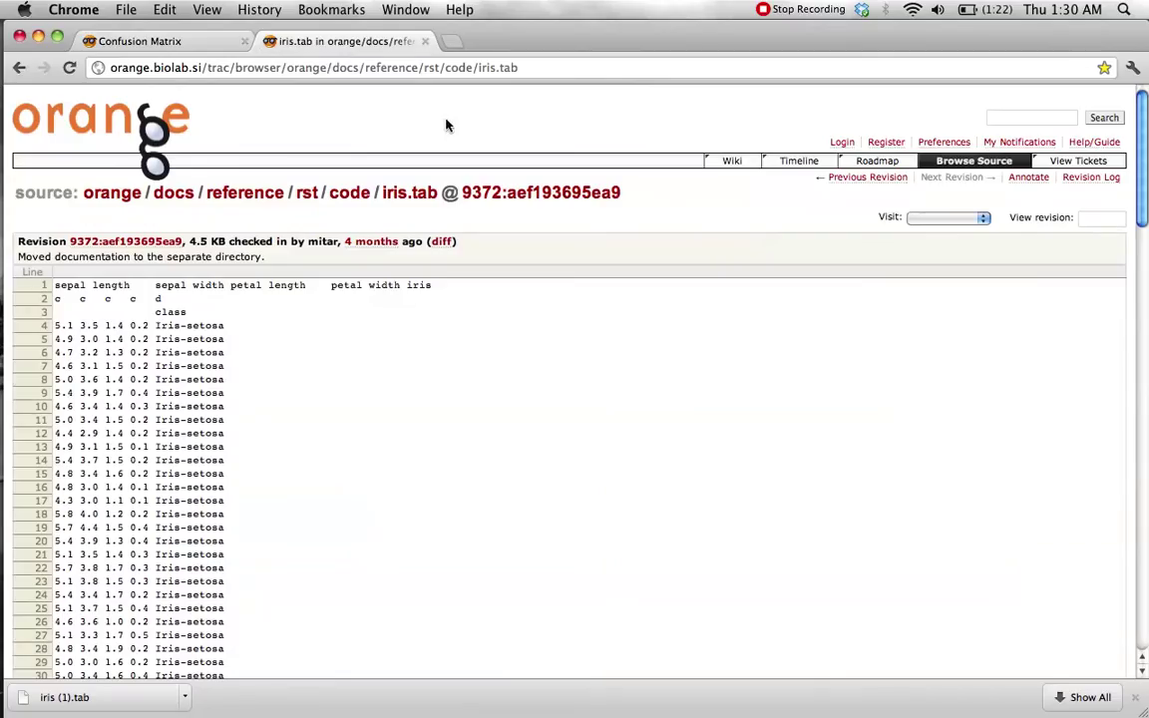
{"action": "left_click", "coordinate": [537, 68]}
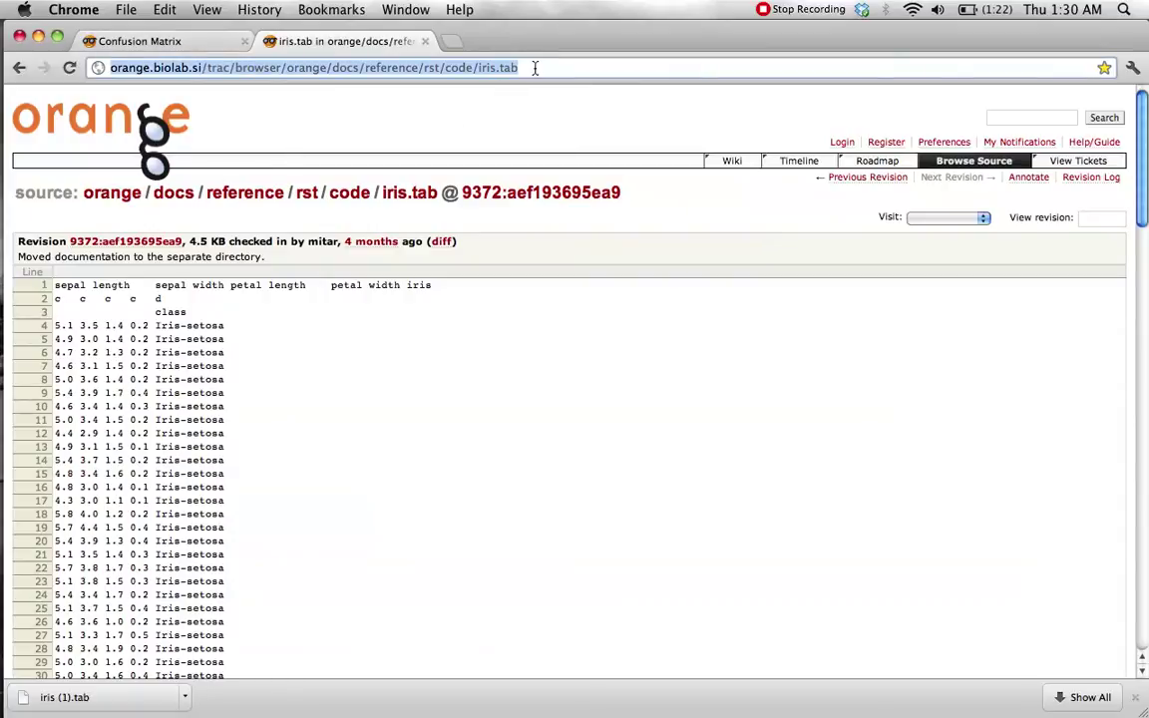
{"action": "scroll", "coordinate": [552, 212], "scroll_direction": "down", "scroll_amount": 20}
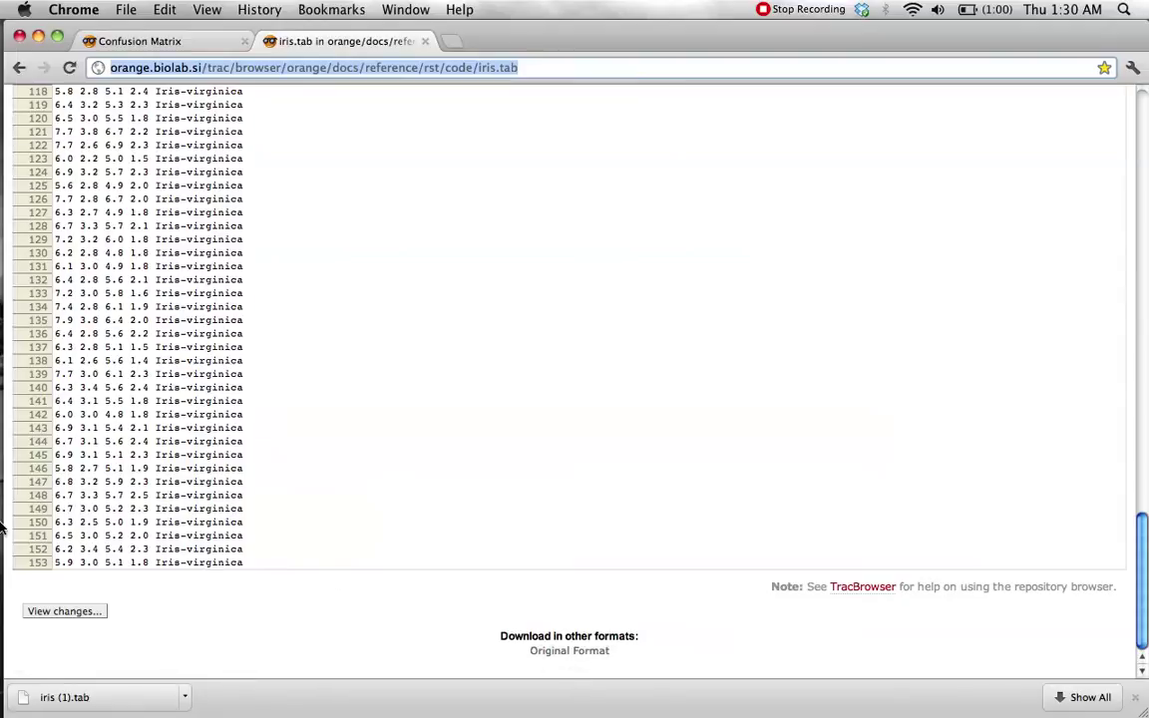
Load iris.tab into the File widget: 150 examples, 4 attributes, 3-value class
{"action": "mouse_move", "coordinate": [3, 529]}
{"action": "left_click", "coordinate": [30, 466]}
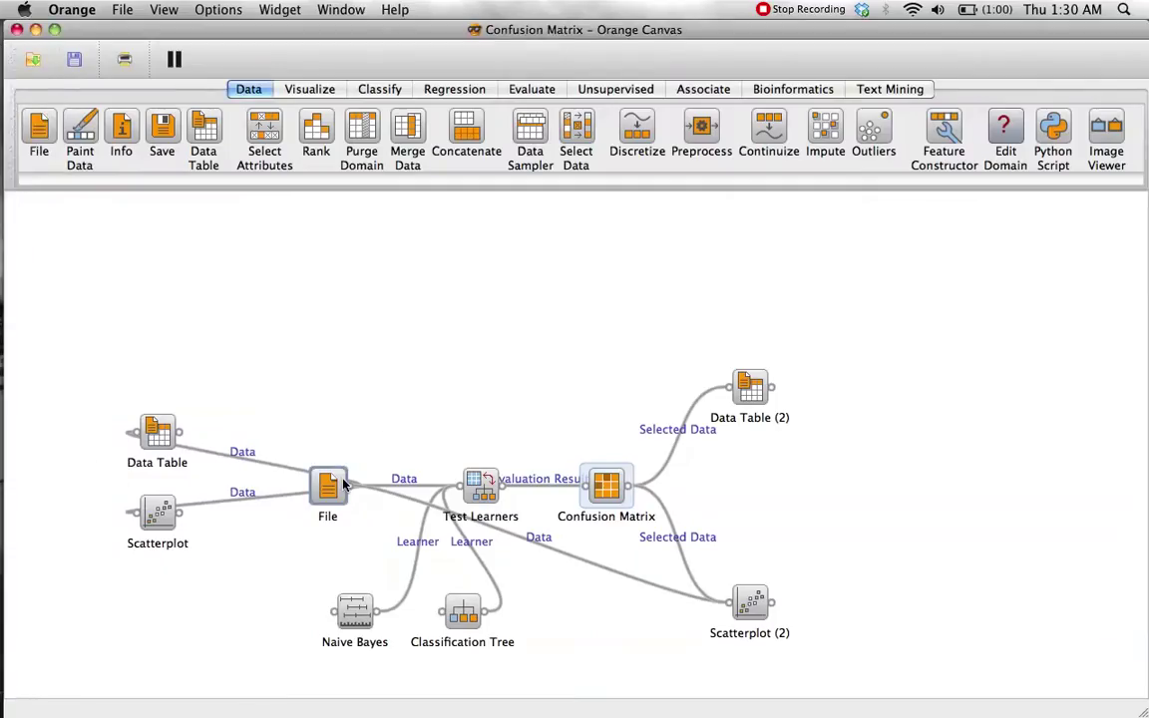
{"action": "left_click_drag", "start_coordinate": [339, 486], "coordinate": [346, 486]}
{"action": "left_click", "coordinate": [312, 475]}
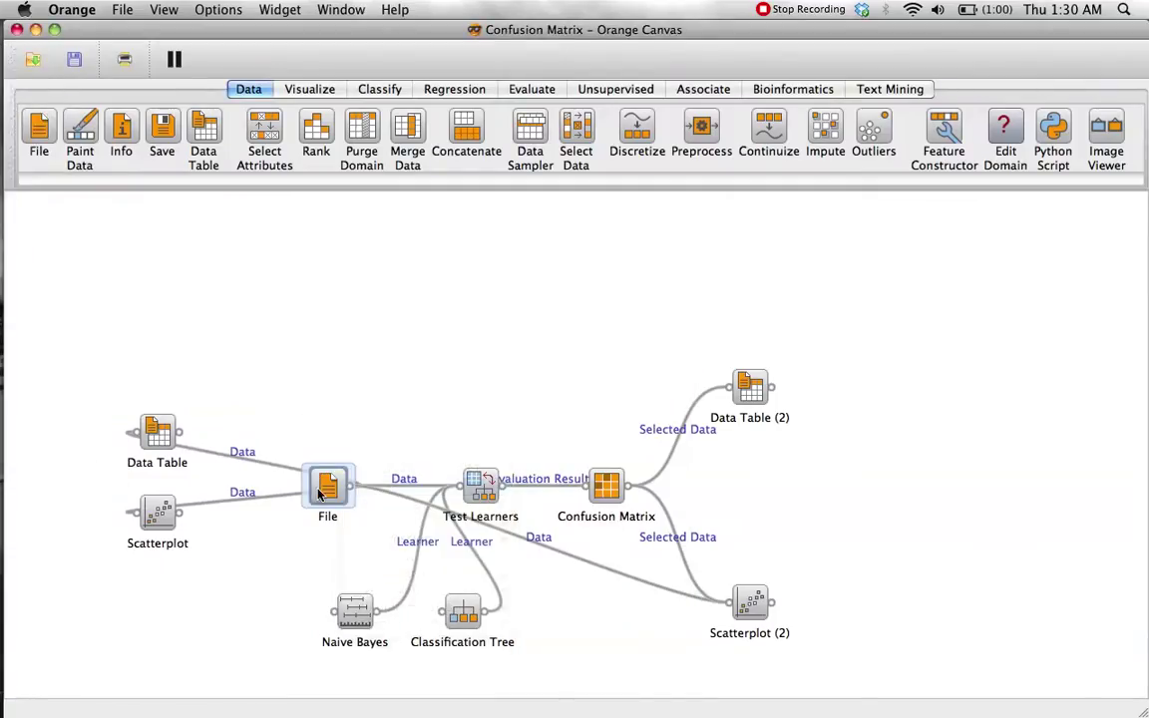
{"action": "double_click", "coordinate": [319, 494]}
{"action": "left_click", "coordinate": [743, 259]}
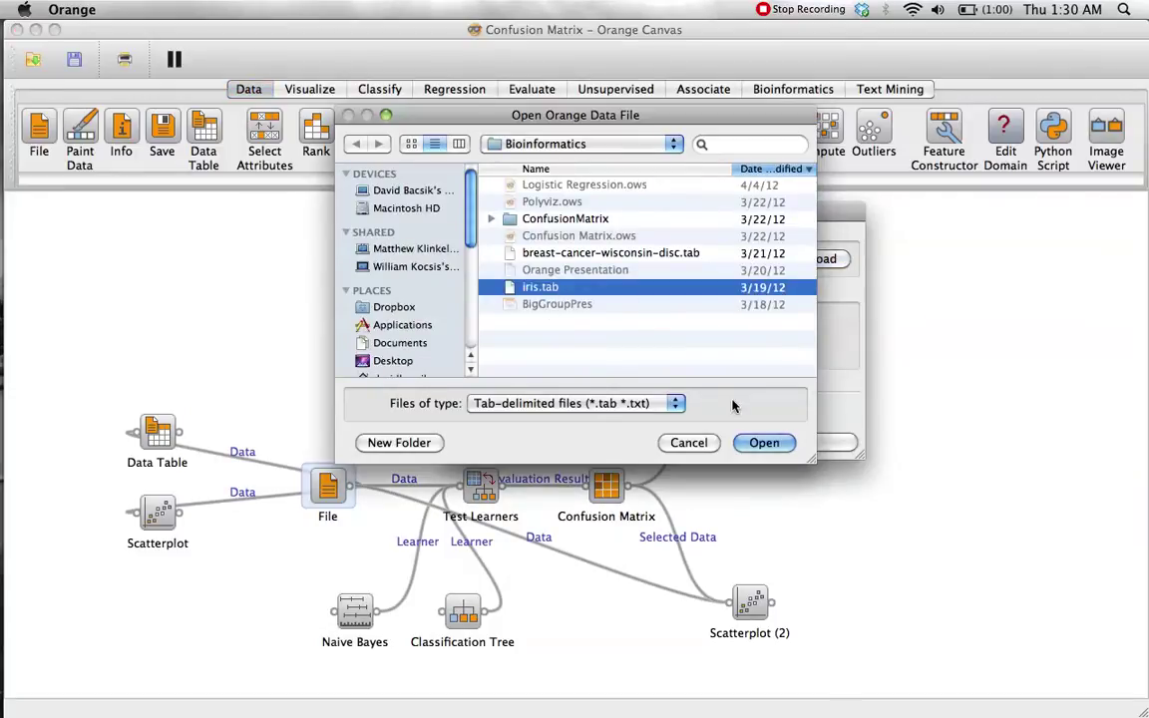
{"action": "left_click", "coordinate": [762, 443]}
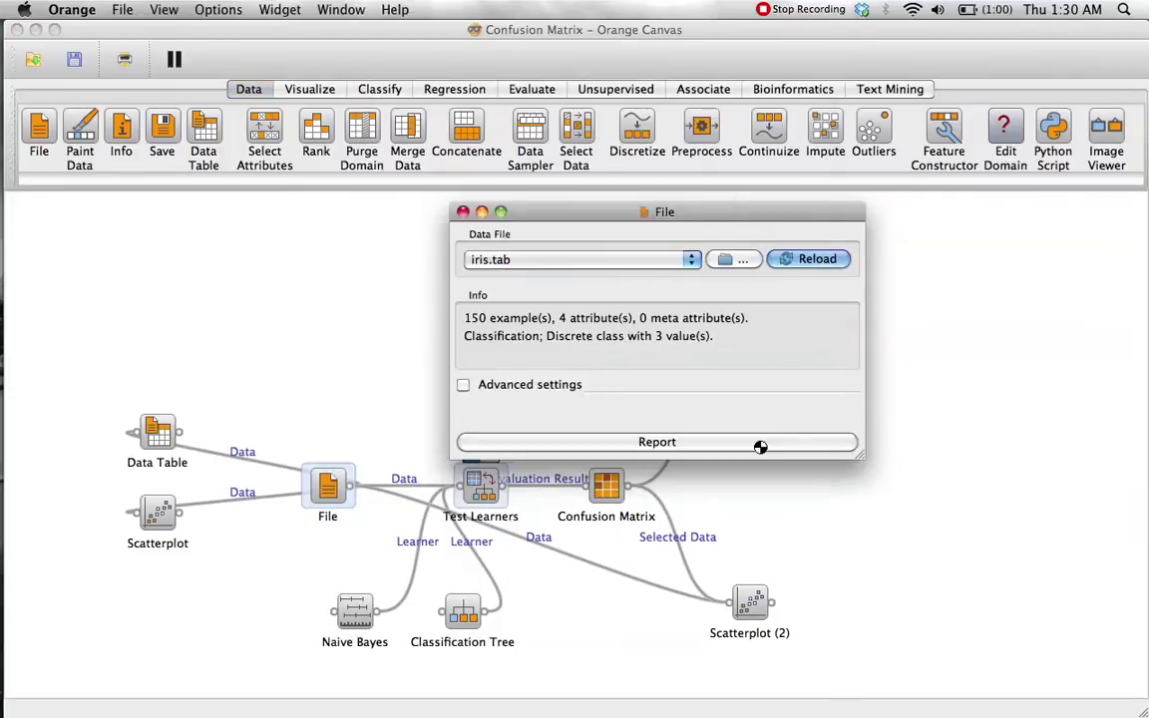
{"action": "left_click", "coordinate": [462, 212]}
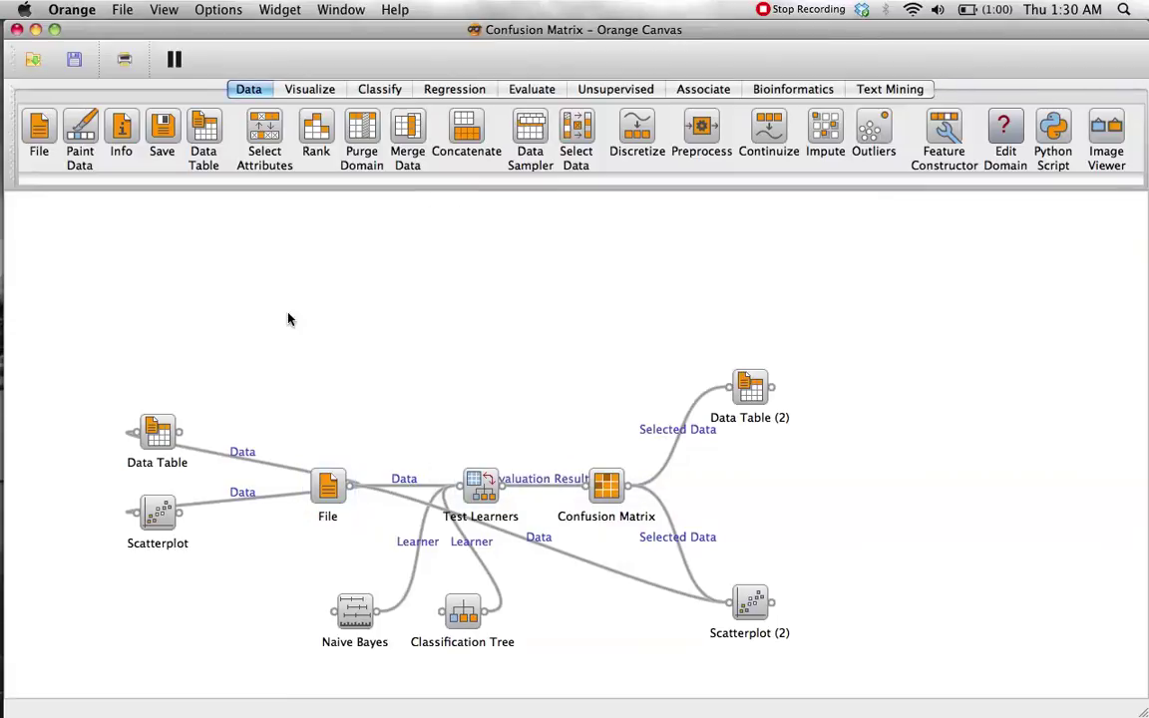
{"action": "double_click", "coordinate": [156, 431]}
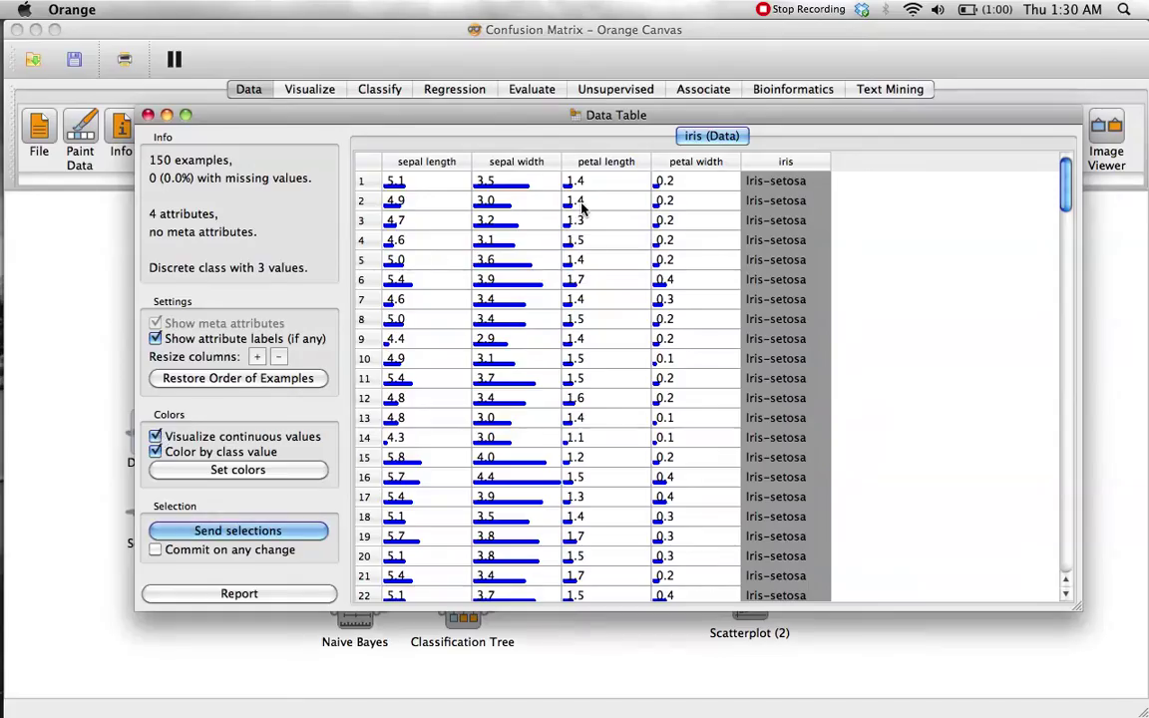
{"action": "scroll", "coordinate": [768, 231], "scroll_direction": "down", "scroll_amount": 15}
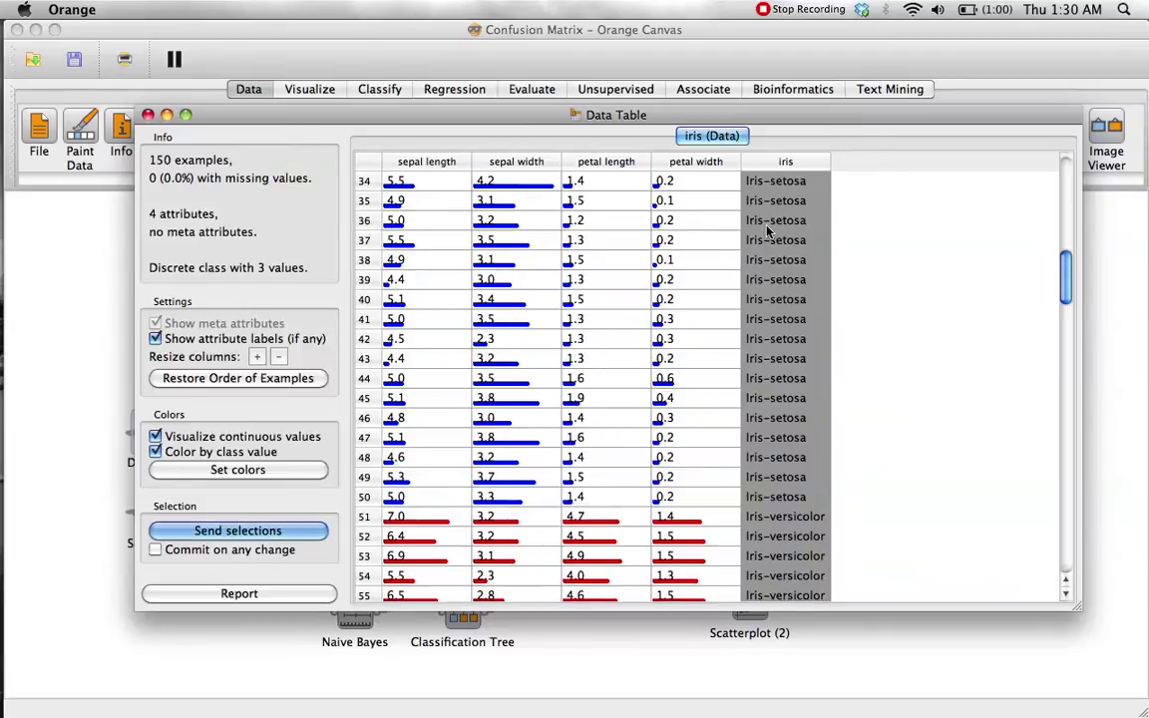
{"action": "scroll", "coordinate": [768, 232], "scroll_direction": "down", "scroll_amount": 2}
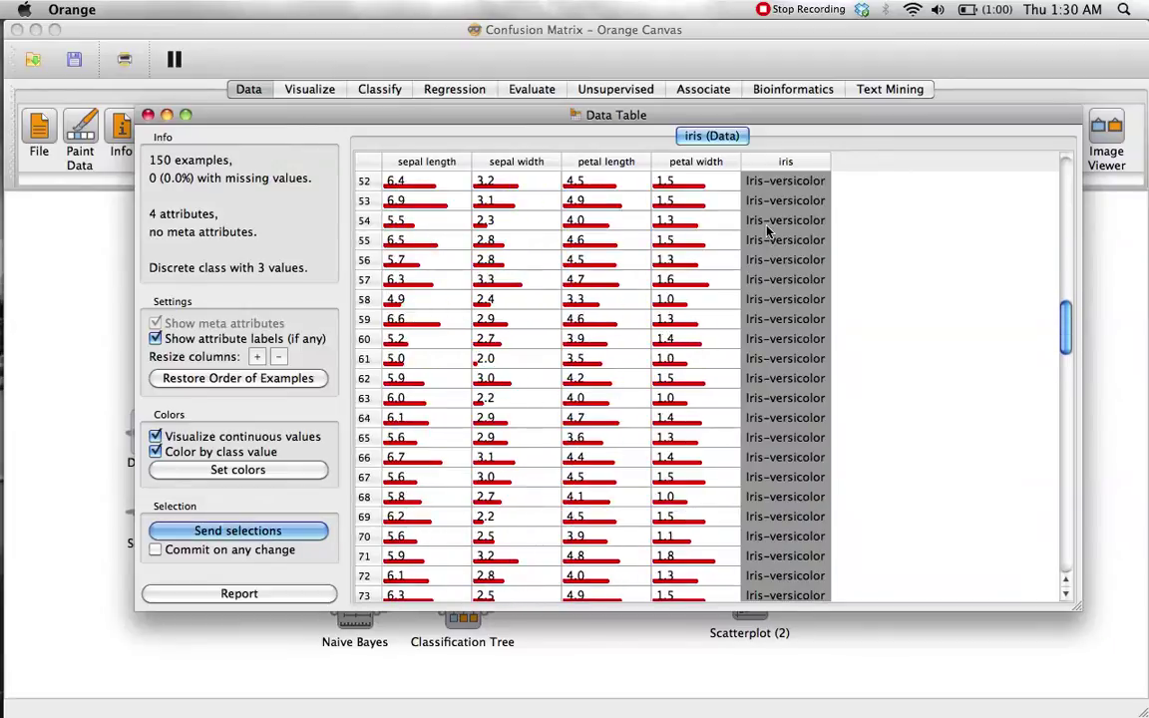
{"action": "scroll", "coordinate": [768, 231], "scroll_direction": "up", "scroll_amount": 2}
{"action": "scroll", "coordinate": [768, 232], "scroll_direction": "down", "scroll_amount": 10}
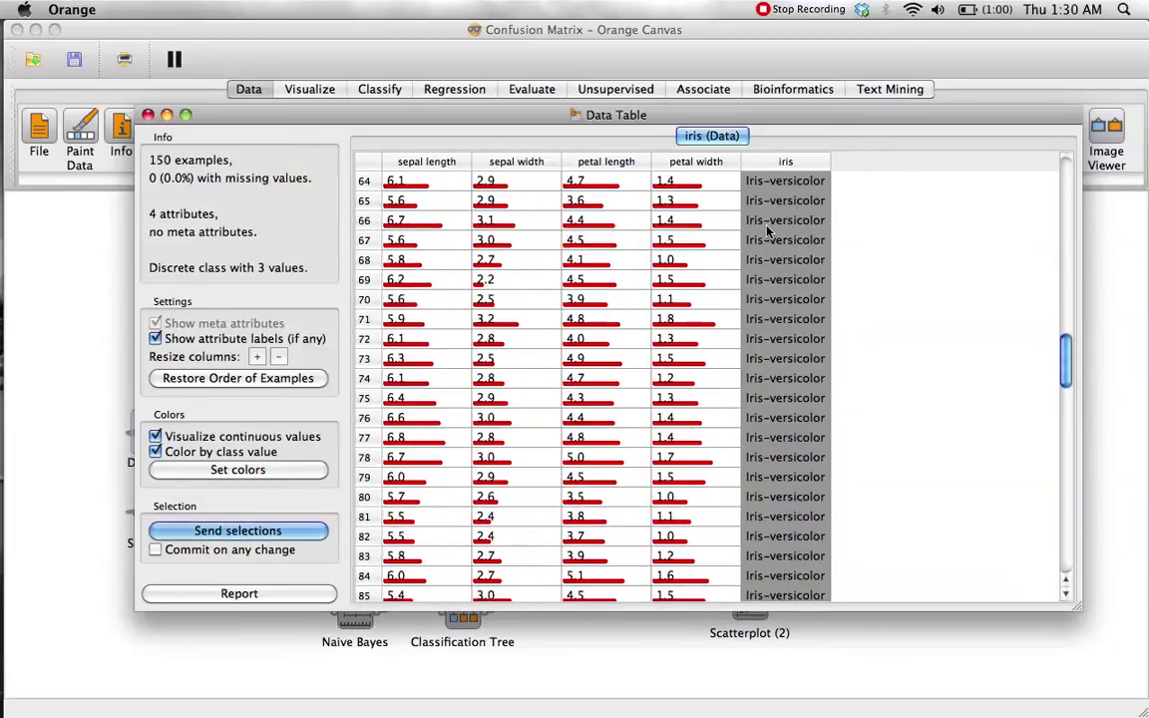
{"action": "scroll", "coordinate": [768, 231], "scroll_direction": "down", "scroll_amount": 6}
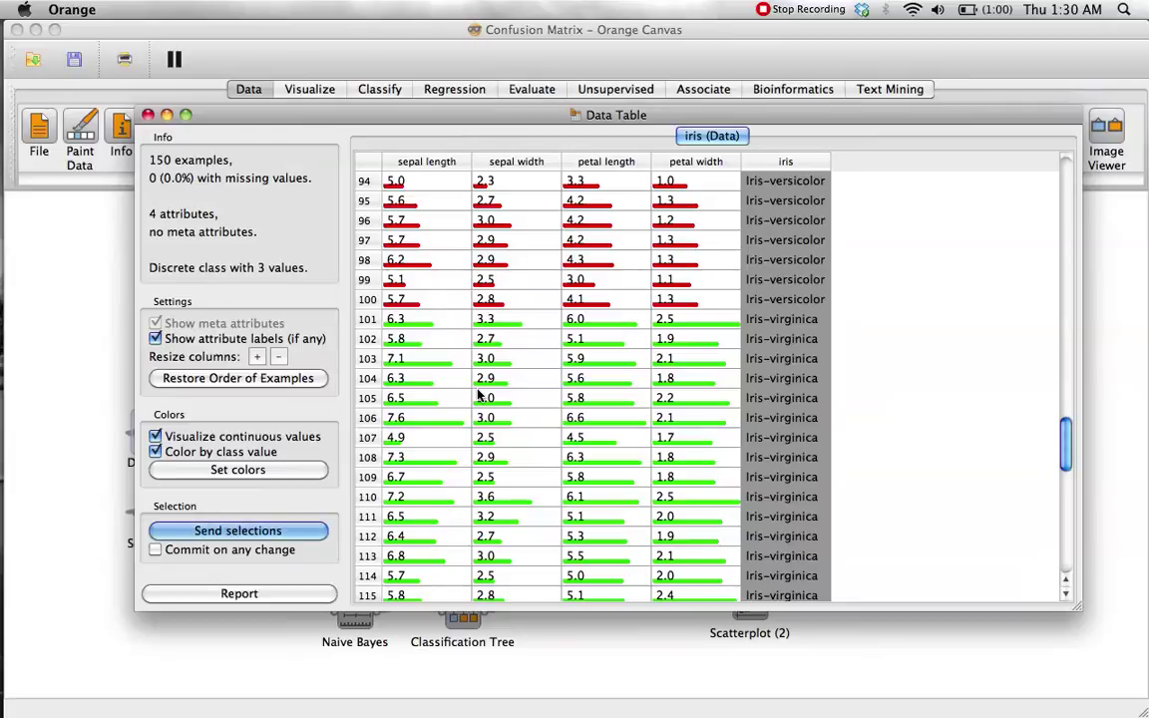
{"action": "scroll", "coordinate": [478, 396], "scroll_direction": "up", "scroll_amount": 6}
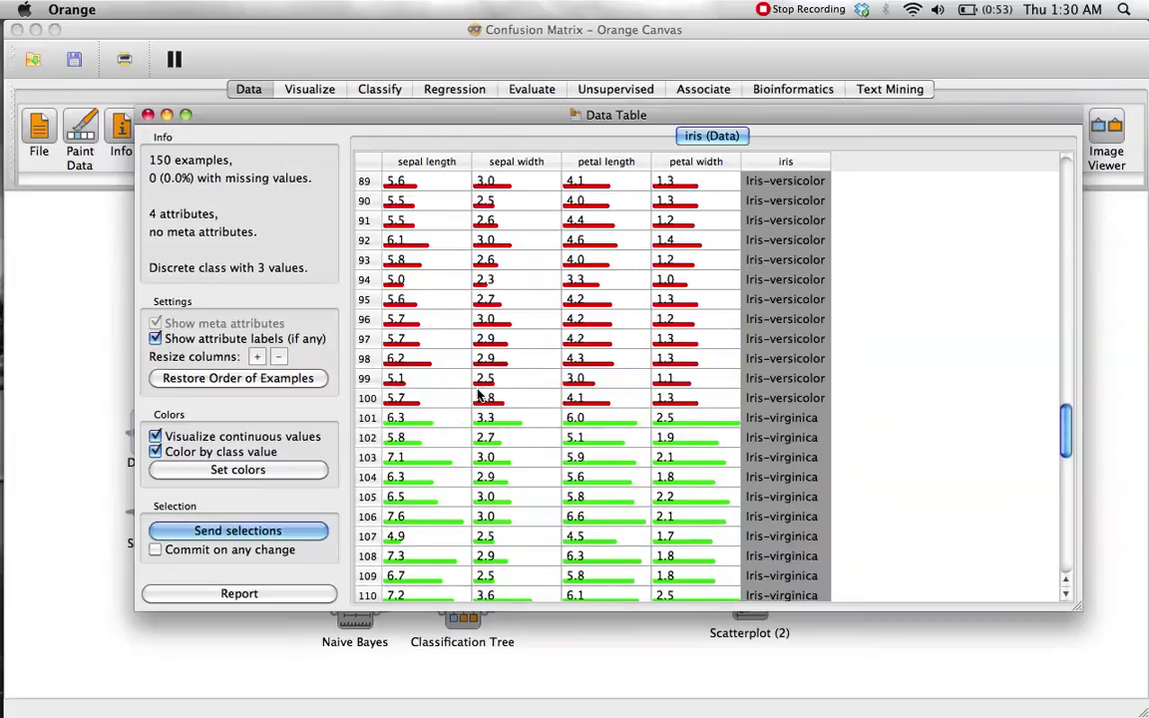
{"action": "scroll", "coordinate": [478, 396], "scroll_direction": "up", "scroll_amount": 14}
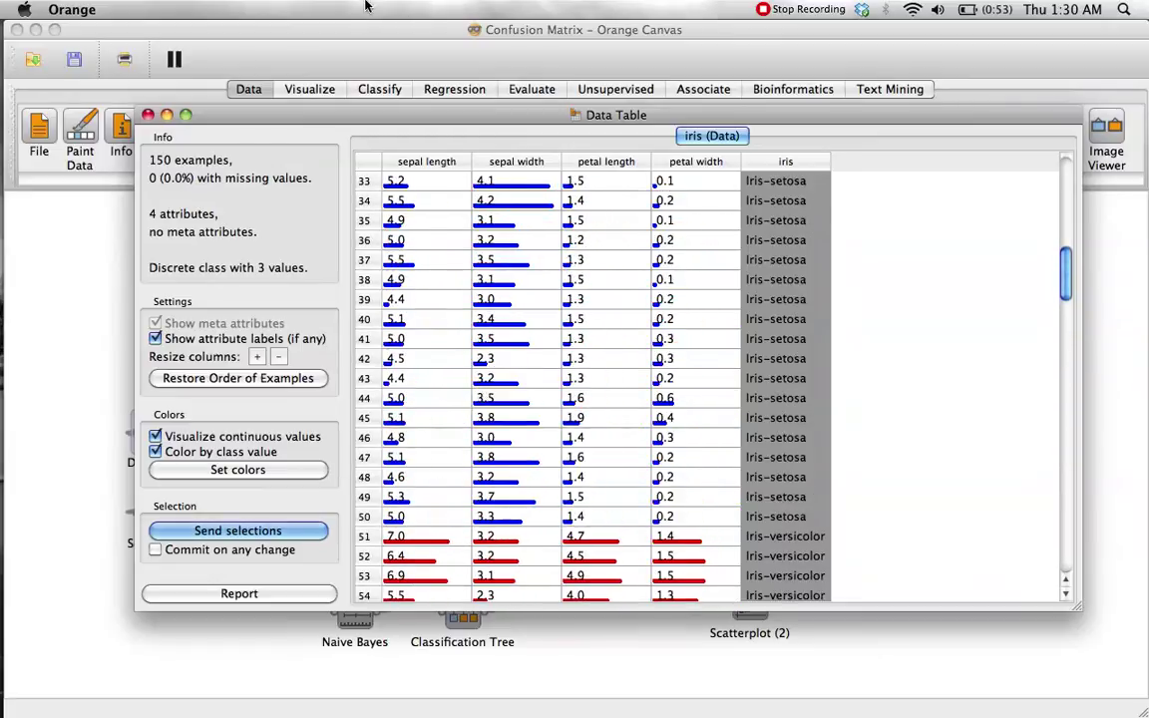
Open the Scatterplot of the iris data with sepal length on x and sepal width on y
{"action": "left_click", "coordinate": [148, 114]}
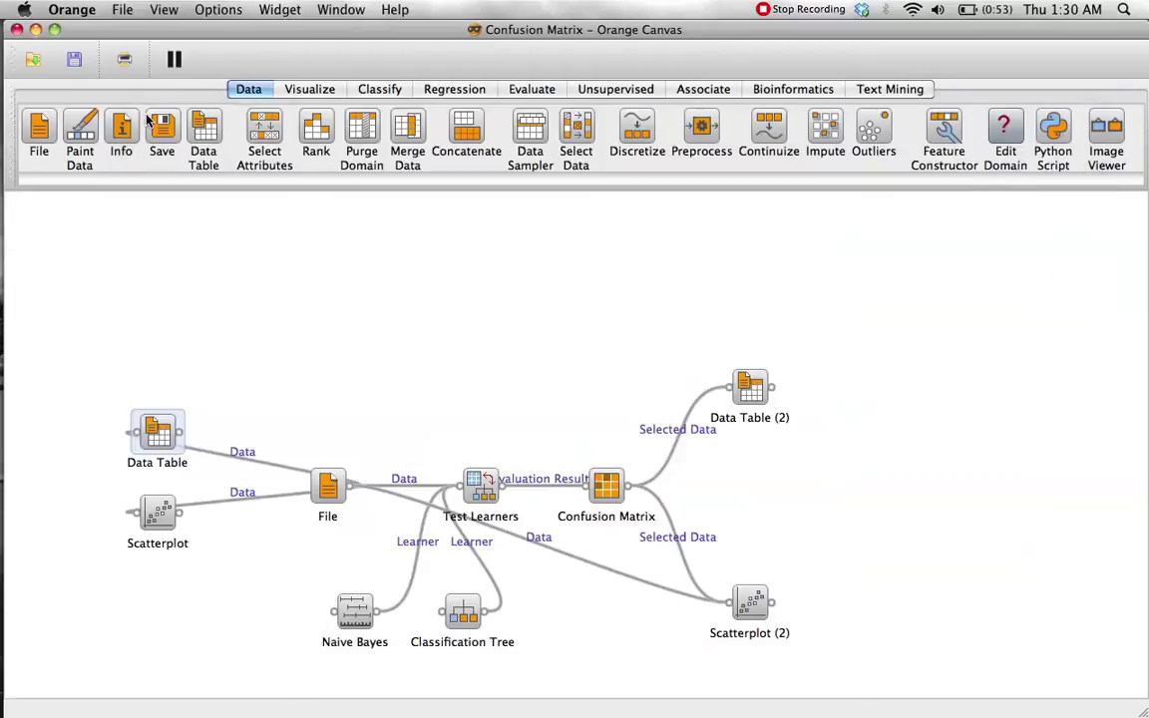
{"action": "double_click", "coordinate": [157, 513]}
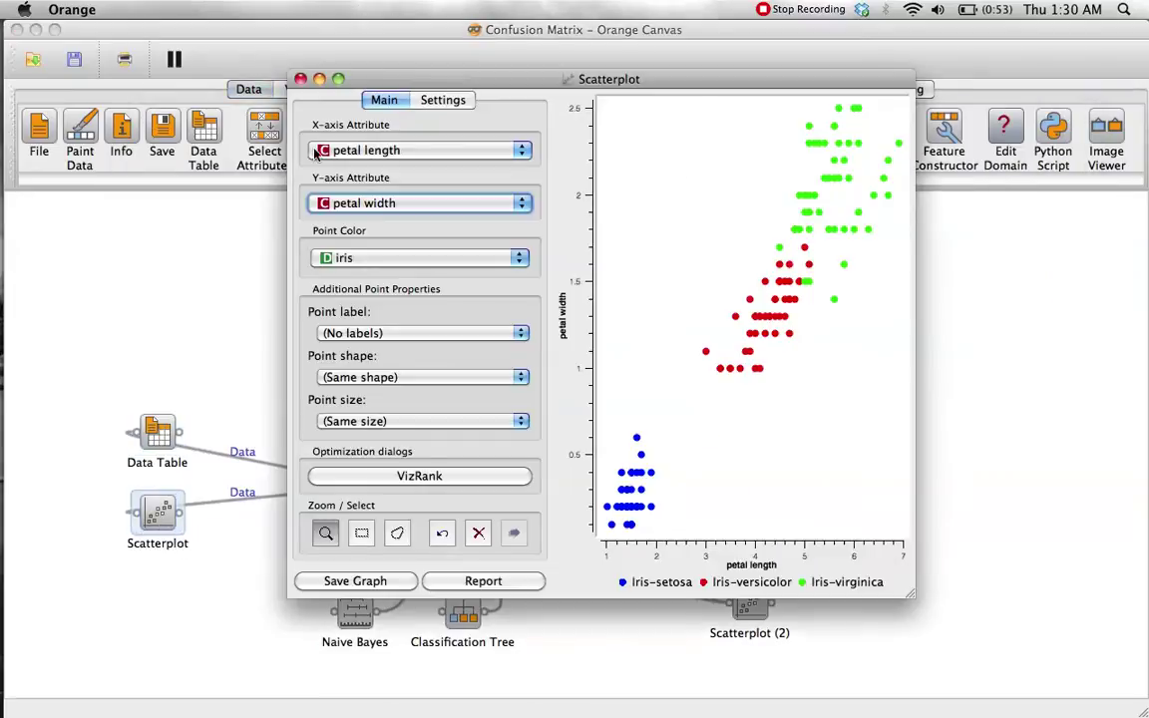
{"action": "left_click", "coordinate": [404, 150]}
{"action": "left_click", "coordinate": [429, 114]}
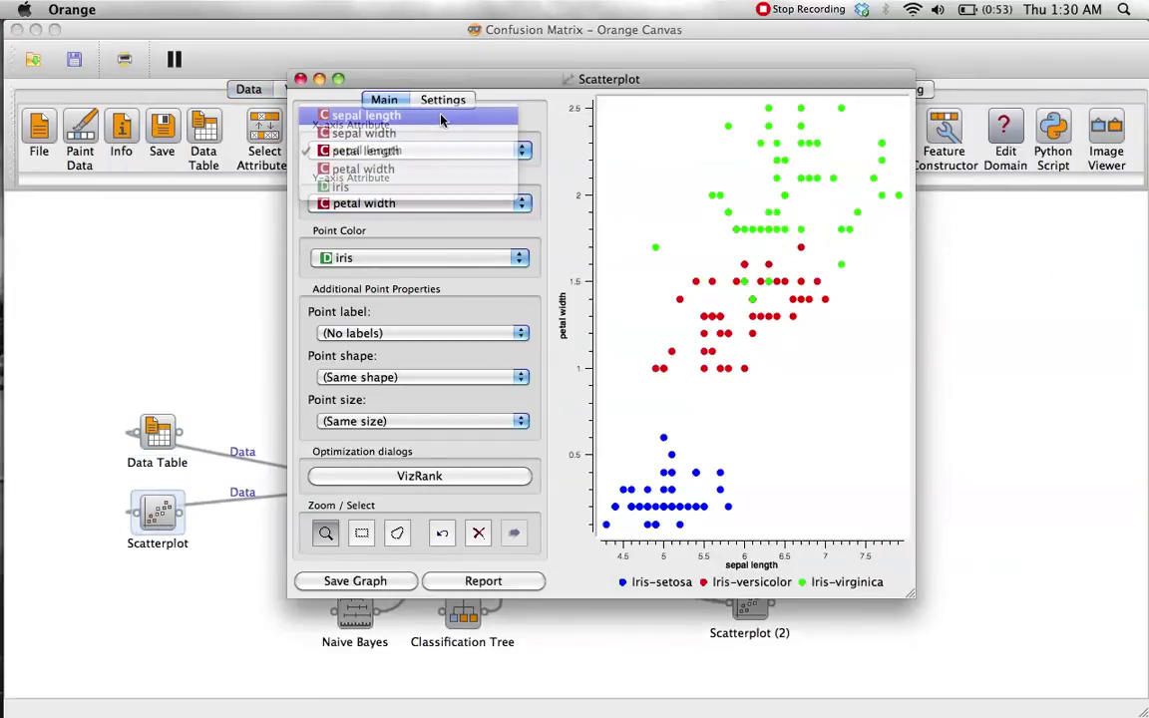
{"action": "left_click", "coordinate": [410, 205]}
{"action": "left_click", "coordinate": [416, 169]}
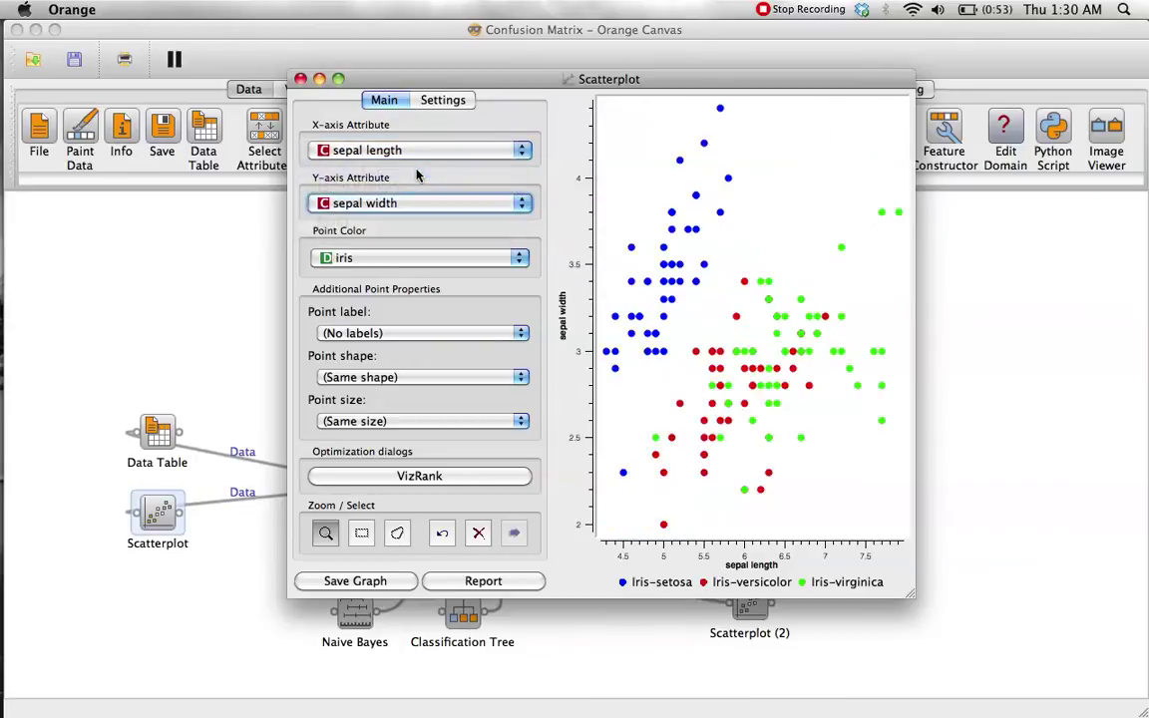
{"action": "left_click_drag", "start_coordinate": [579, 88], "coordinate": [807, 135]}
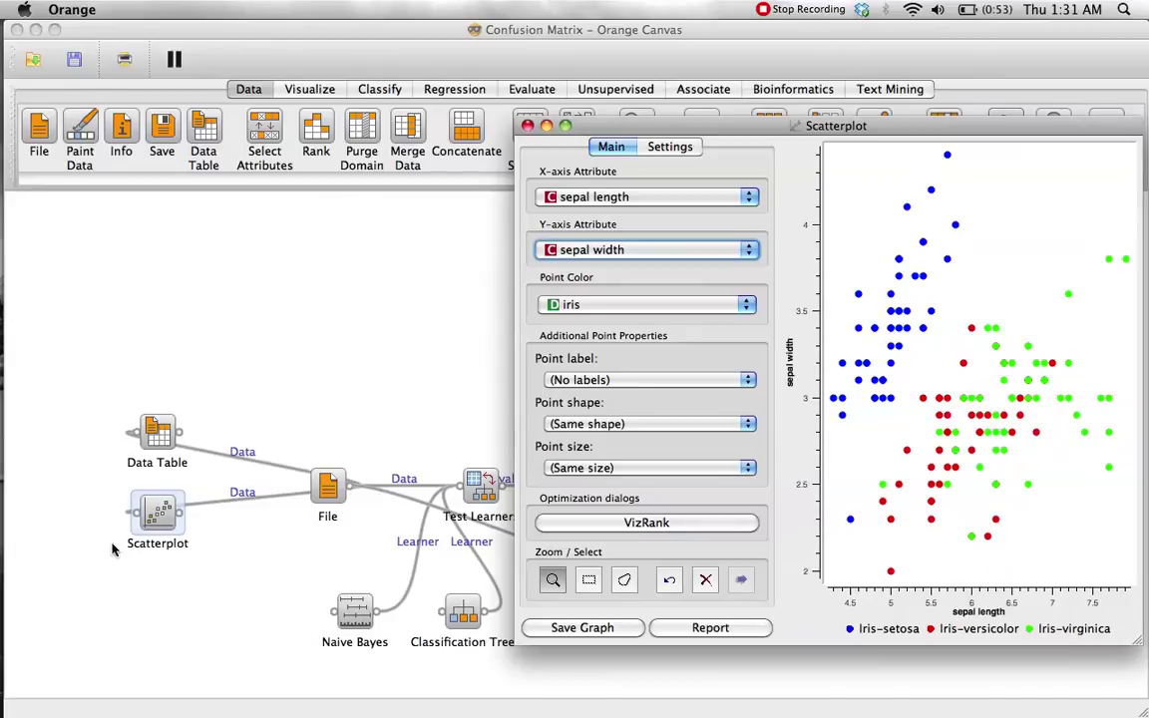
{"action": "left_click_drag", "start_coordinate": [796, 131], "coordinate": [534, 118]}
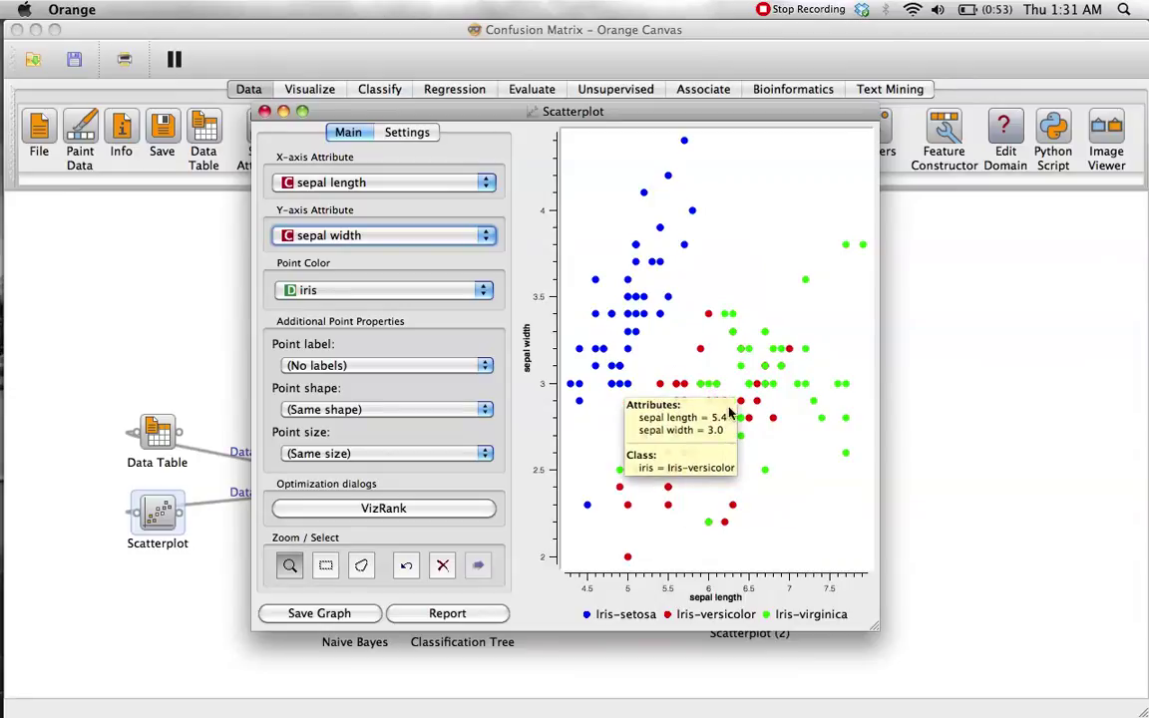
Change the scatterplot axes to petal length (x) and petal width (y)
{"action": "left_click", "coordinate": [412, 183]}
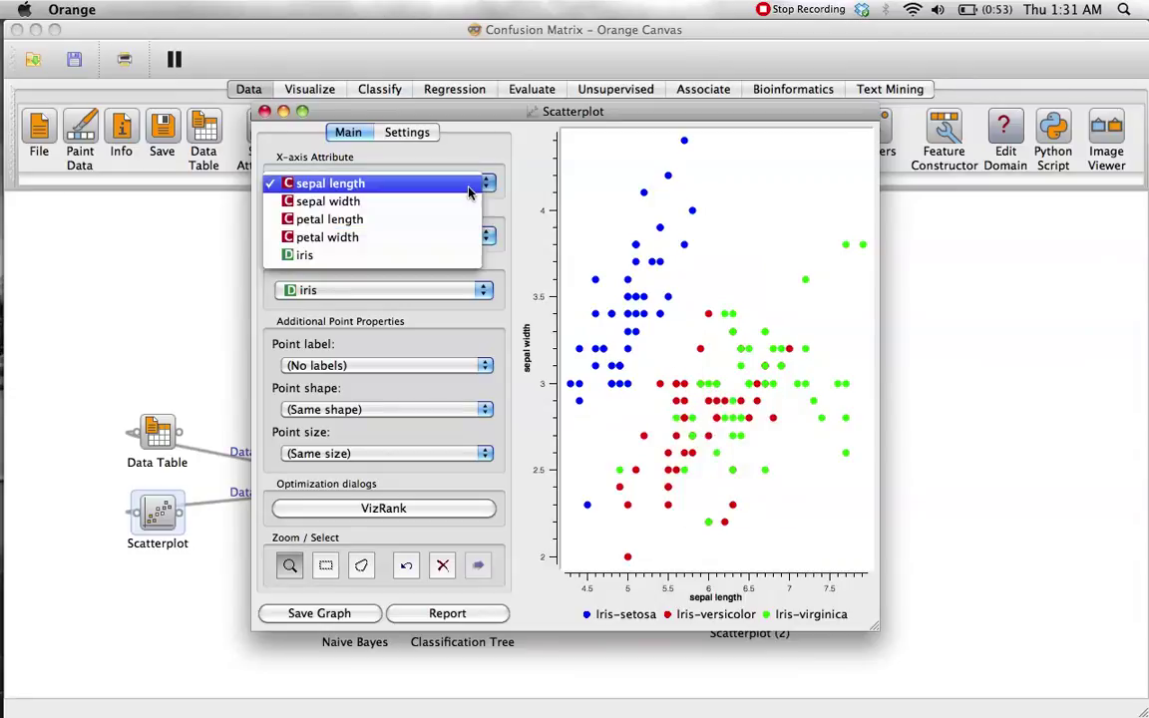
{"action": "left_click", "coordinate": [458, 218]}
{"action": "left_click", "coordinate": [429, 237]}
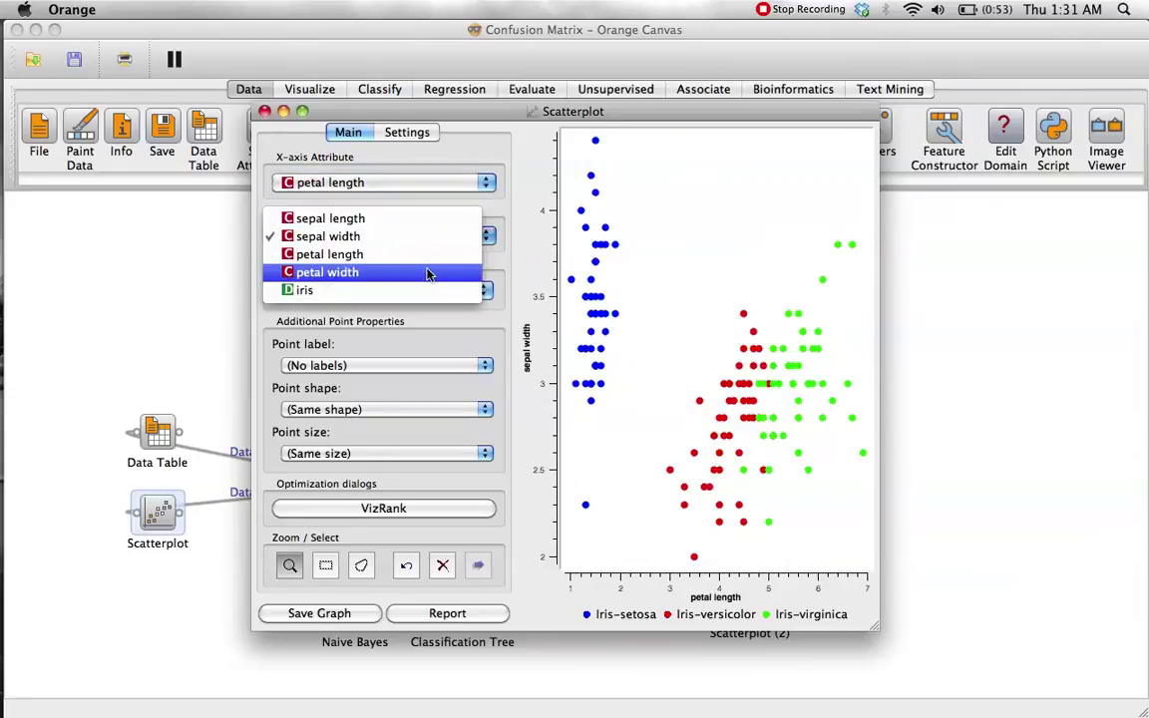
{"action": "left_click", "coordinate": [427, 272]}
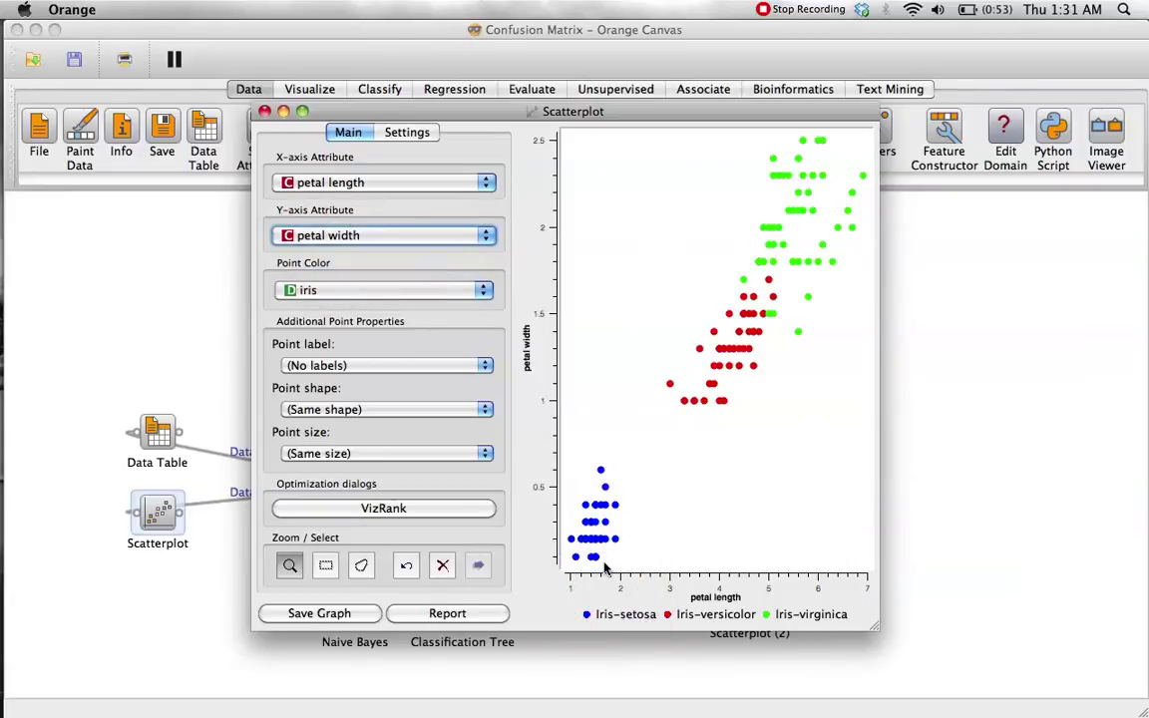
{"action": "mouse_move", "coordinate": [775, 270]}
Open the Confusion Matrix and compare Naive Bayes with Classification Tree (50, 47, 46 correct)
{"action": "left_click", "coordinate": [264, 111]}
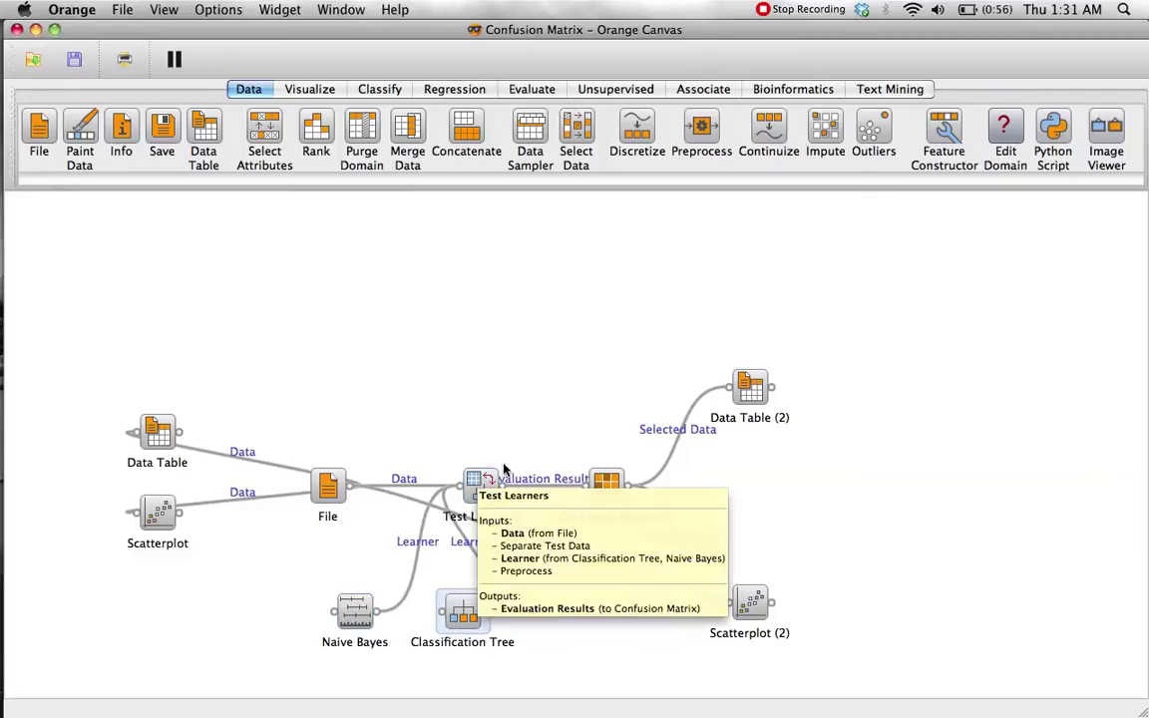
{"action": "double_click", "coordinate": [606, 478]}
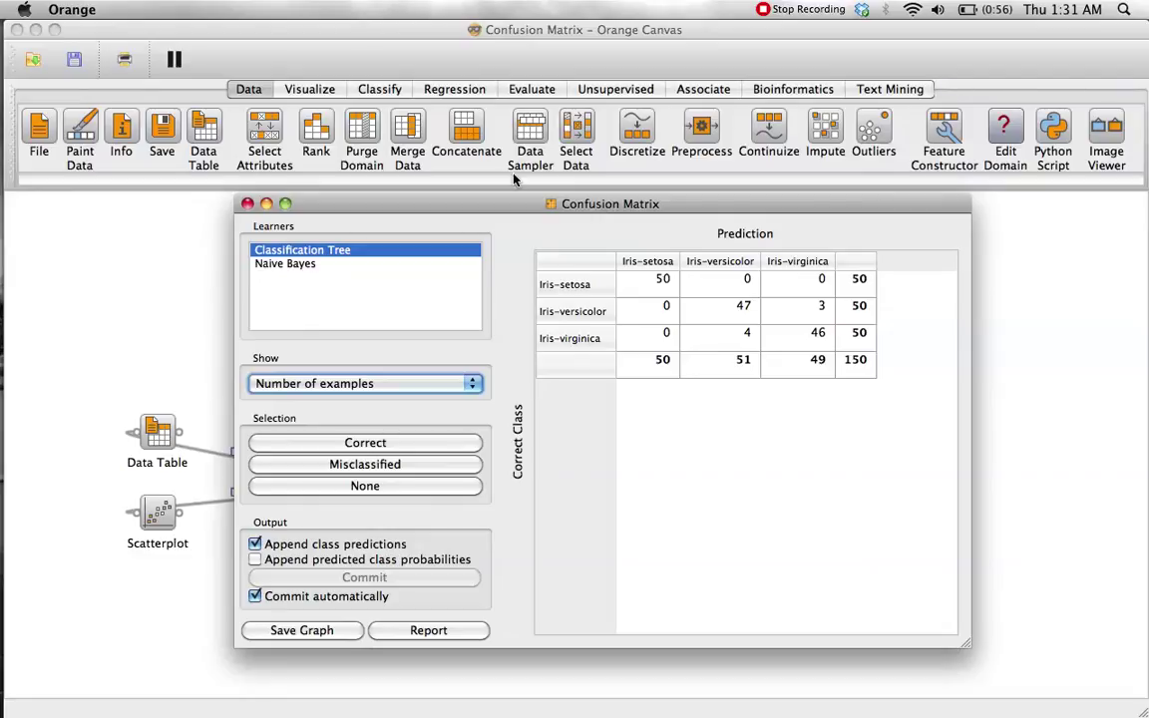
{"action": "left_click", "coordinate": [272, 264]}
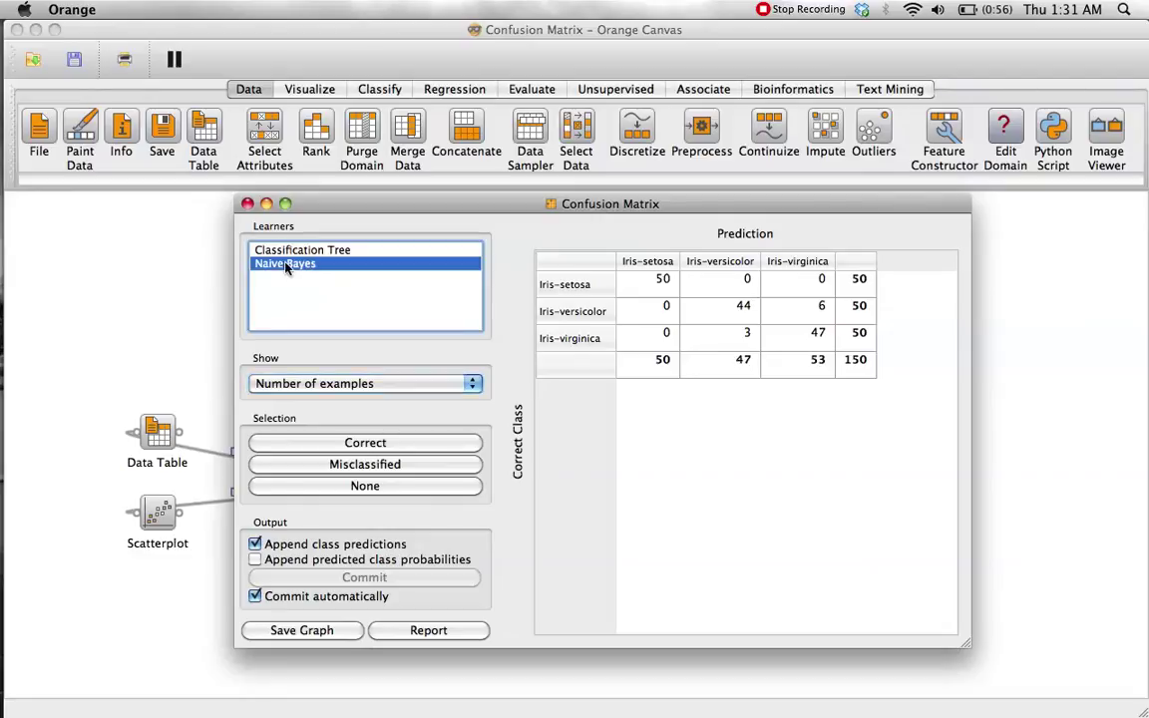
{"action": "left_click", "coordinate": [306, 251]}
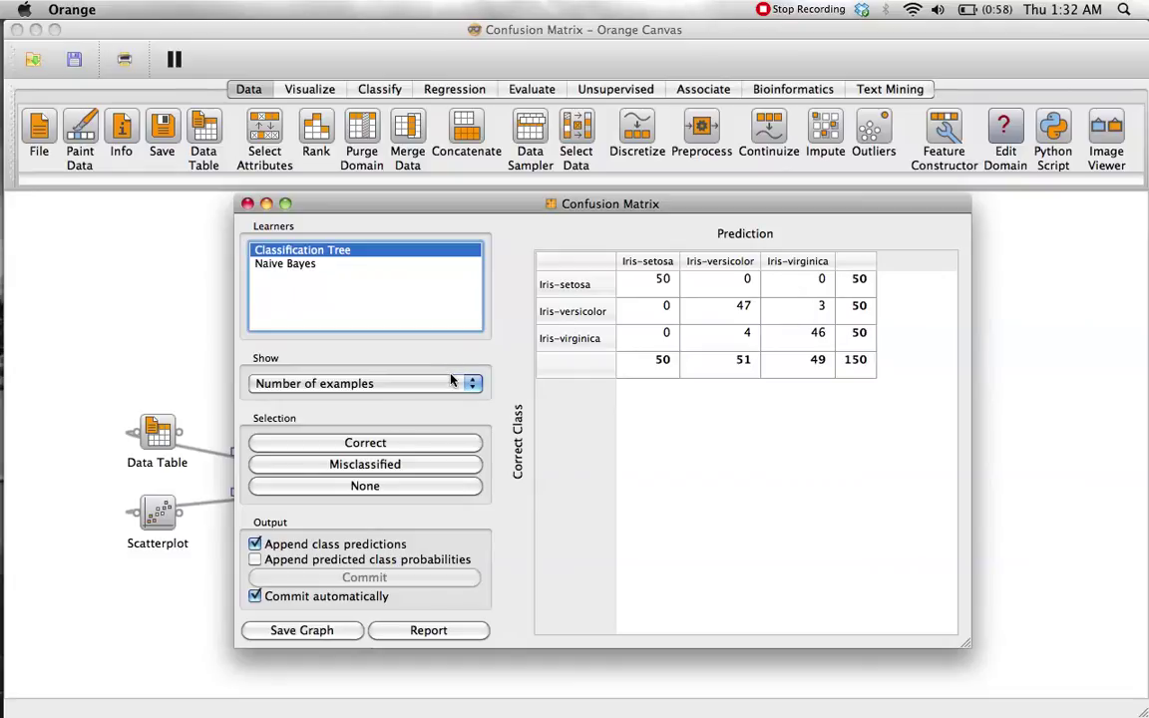
Set the matrix to Proportions of predicted, then Proportions of true (100%, 94%, 92%)
{"action": "left_click", "coordinate": [390, 395]}
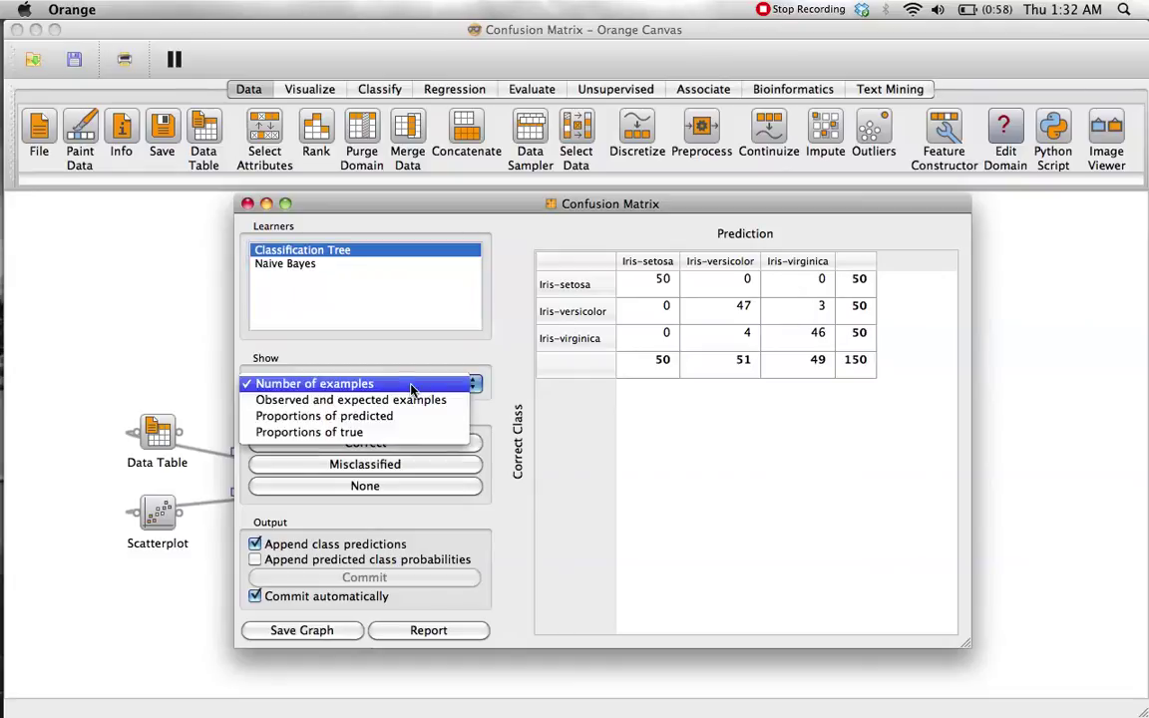
{"action": "left_click", "coordinate": [390, 417]}
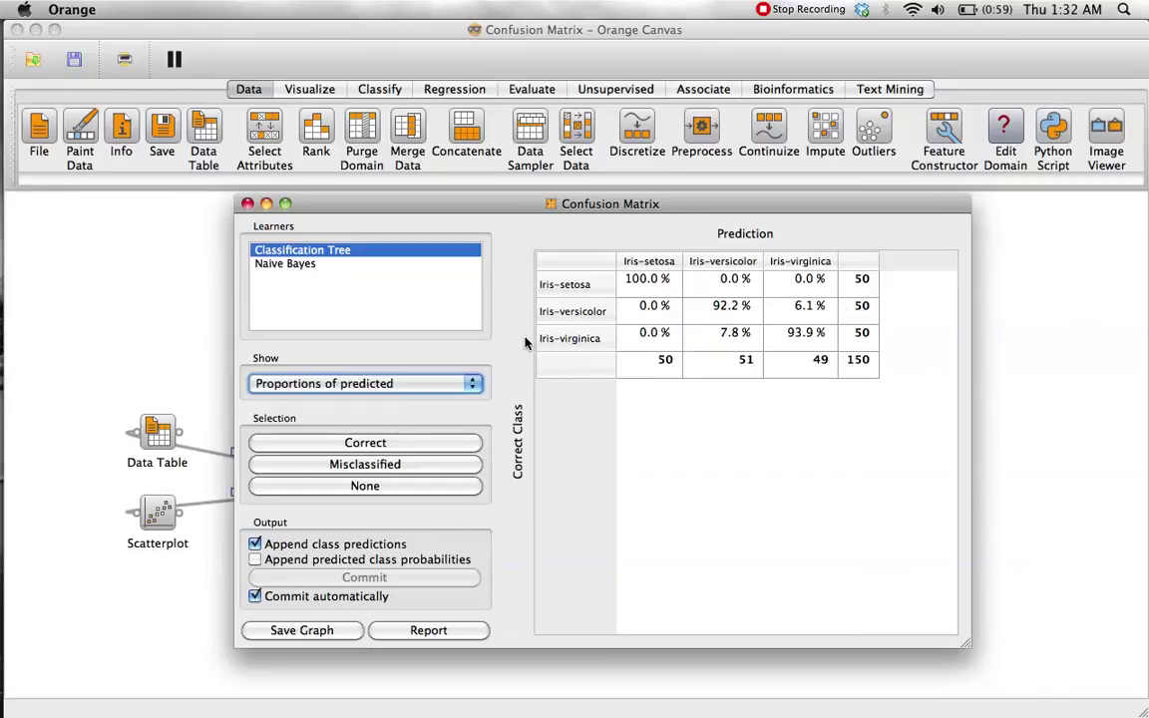
{"action": "left_click", "coordinate": [461, 383]}
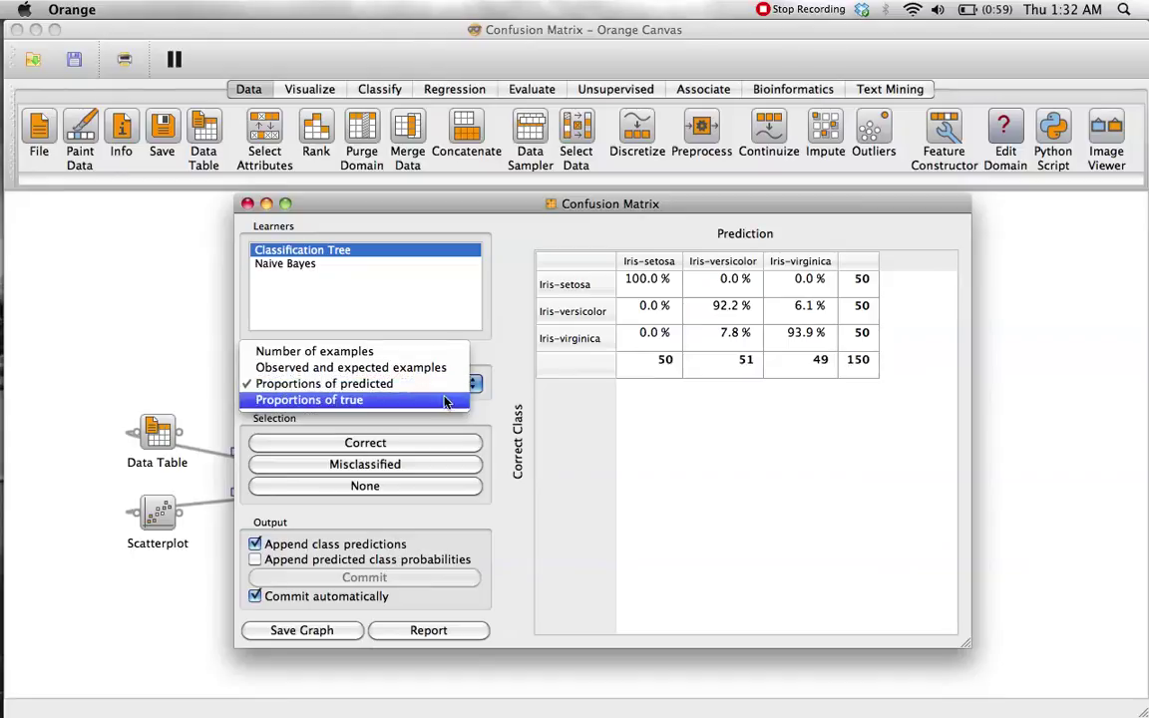
{"action": "left_click", "coordinate": [445, 400]}
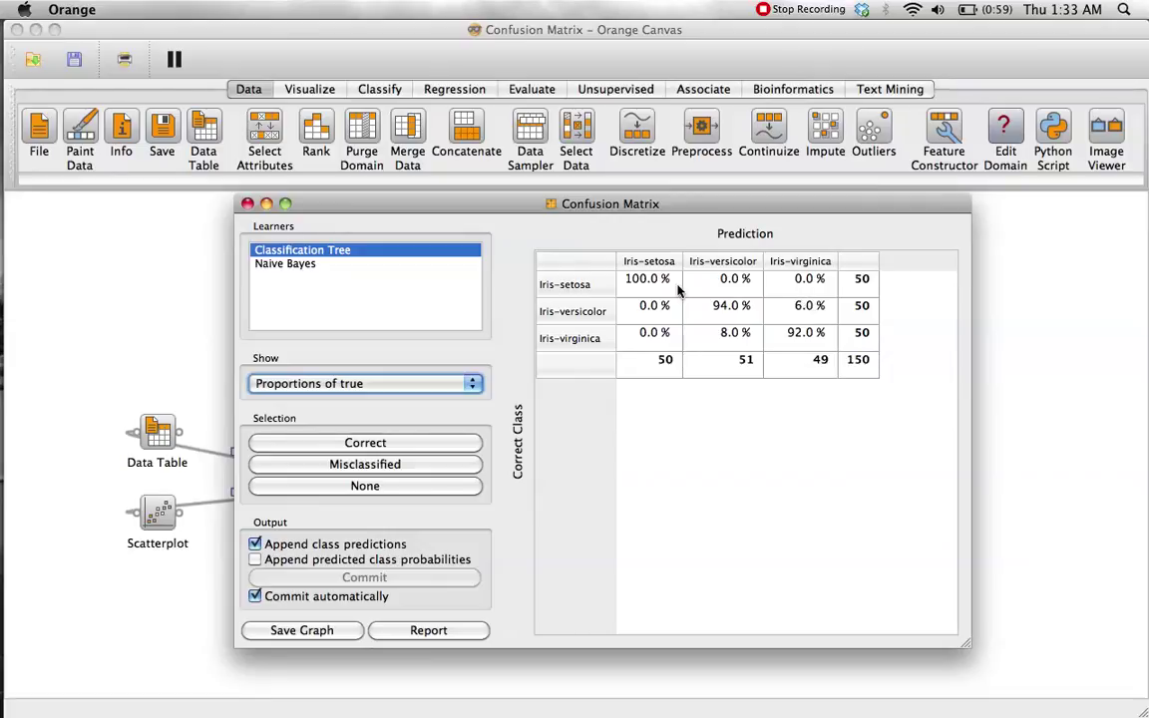
Select the three correct diagonal cells and switch Show back to Number of examples
{"action": "left_click", "coordinate": [646, 282]}
{"action": "left_click", "coordinate": [713, 307], "text": "super"}
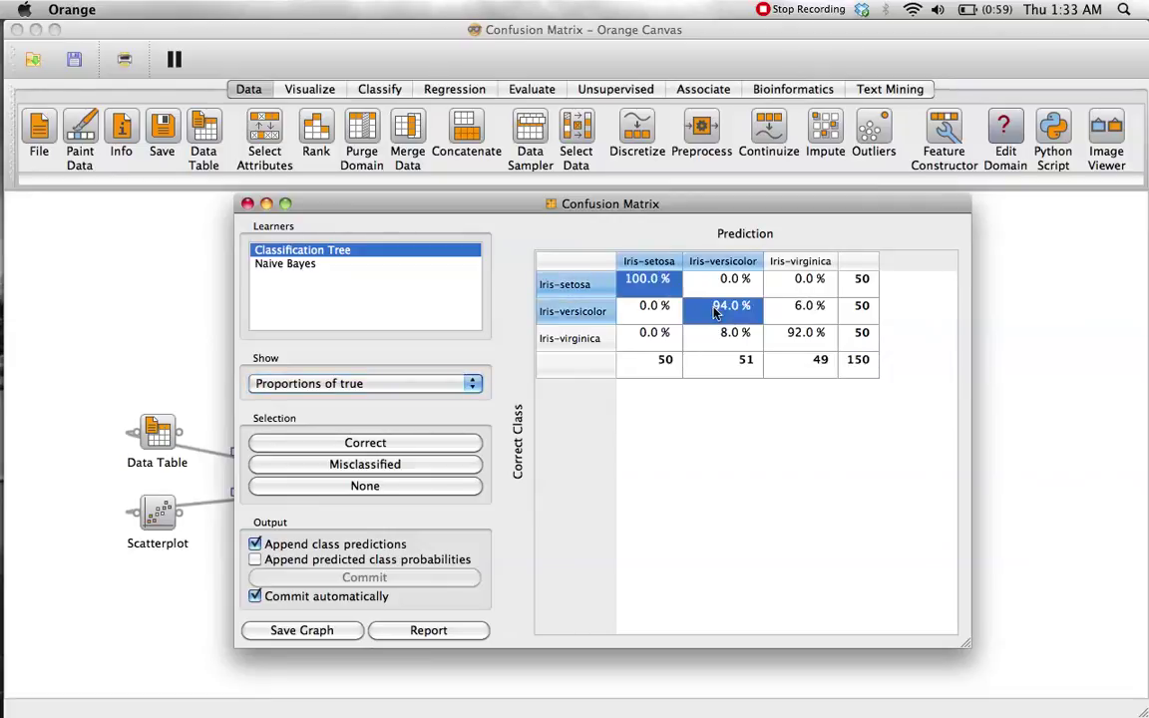
{"action": "left_click", "coordinate": [810, 334], "text": "super"}
{"action": "left_click", "coordinate": [396, 383]}
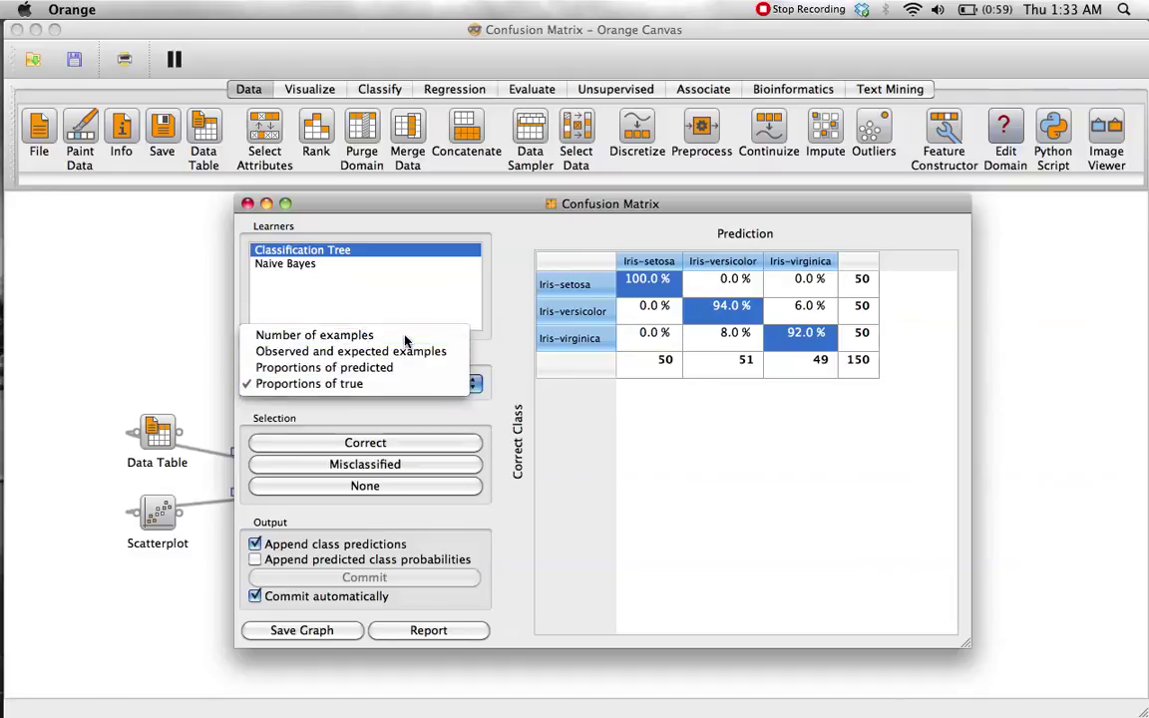
{"action": "left_click", "coordinate": [404, 336]}
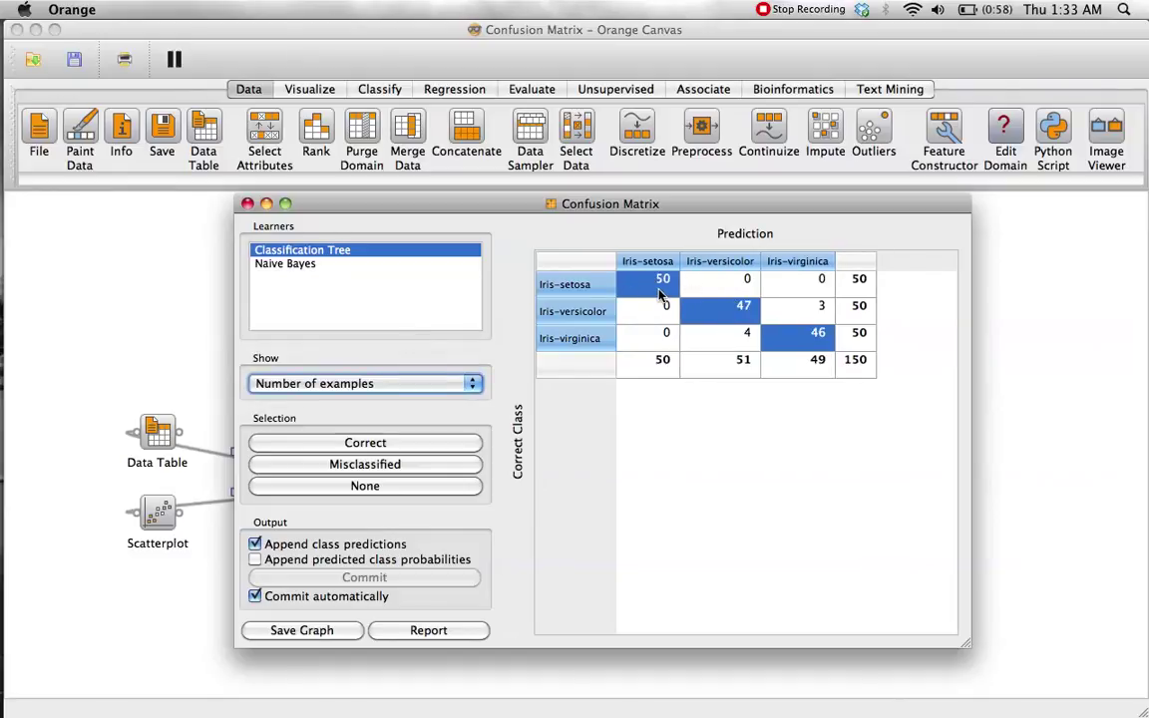
Output only the misclassified examples, then close the Confusion Matrix window
{"action": "left_click_drag", "start_coordinate": [659, 292], "coordinate": [729, 297]}
{"action": "left_click_drag", "start_coordinate": [804, 295], "coordinate": [800, 304]}
{"action": "left_click_drag", "start_coordinate": [762, 211], "coordinate": [694, 189]}
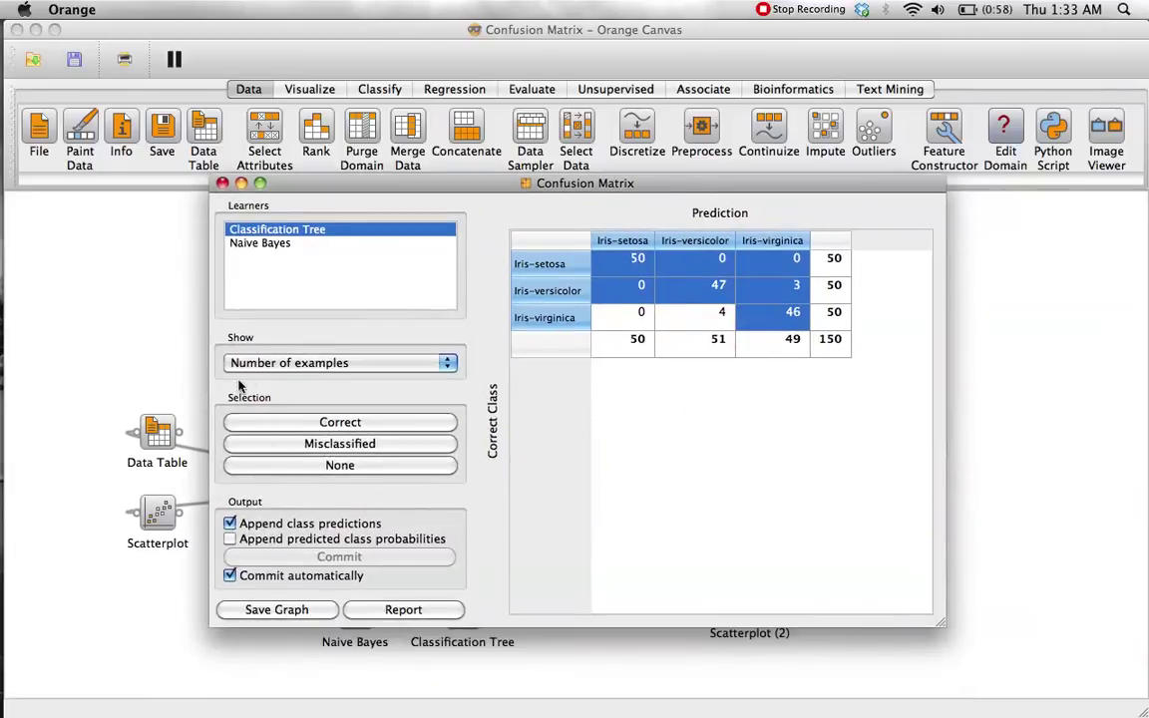
{"action": "left_click", "coordinate": [321, 448]}
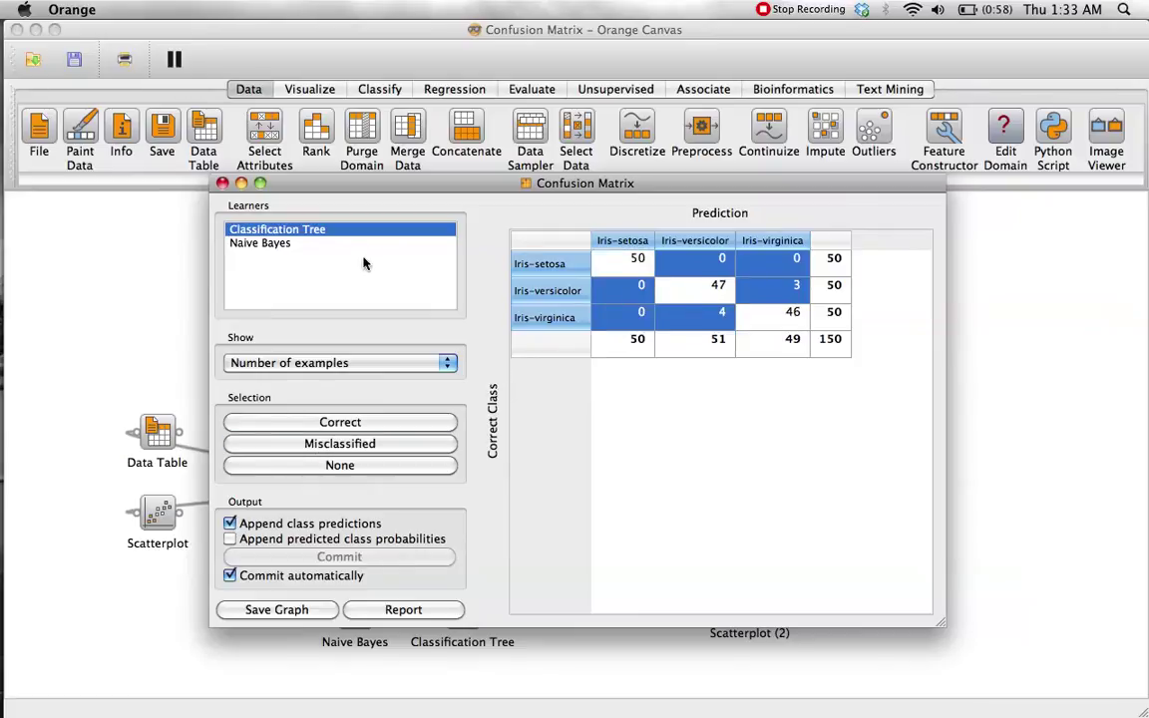
{"action": "left_click", "coordinate": [222, 184]}
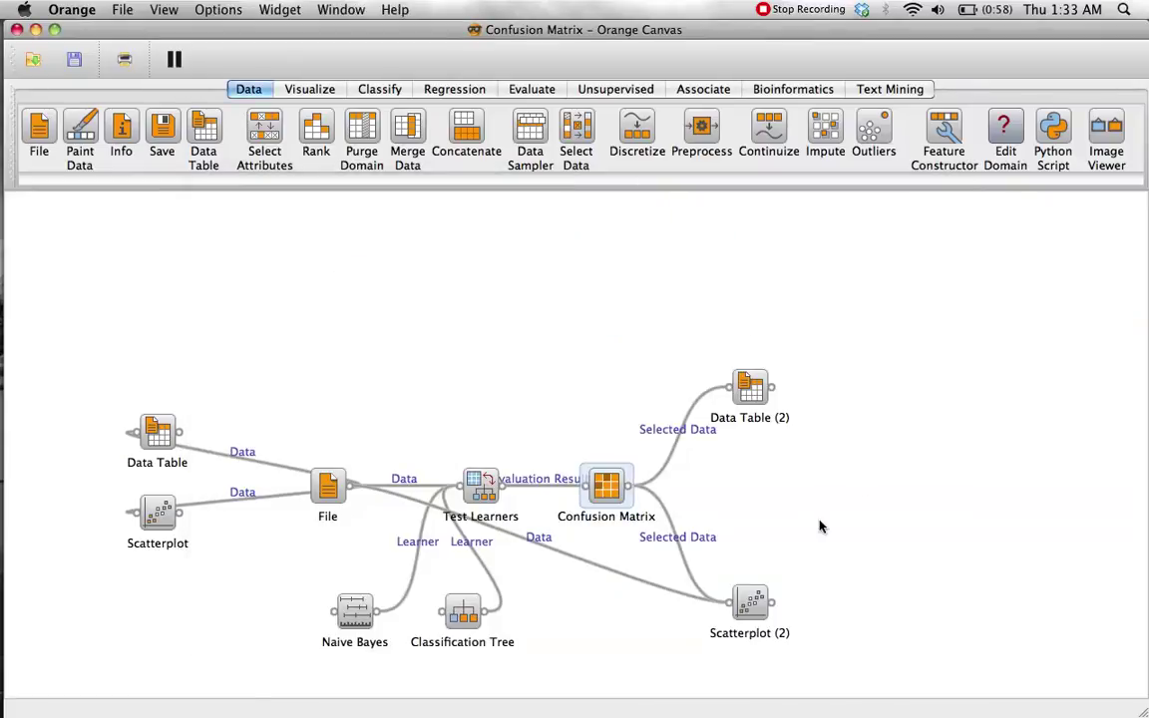
{"action": "double_click", "coordinate": [748, 391]}
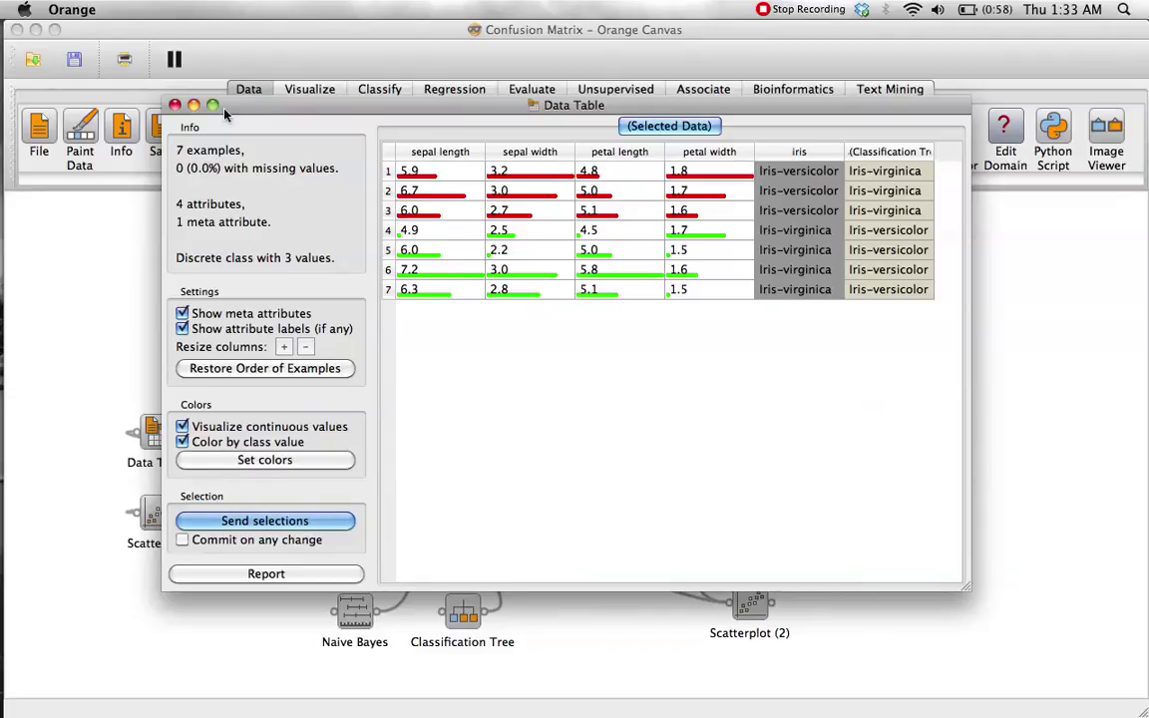
{"action": "key", "text": "super+w"}
{"action": "left_click", "coordinate": [746, 469]}
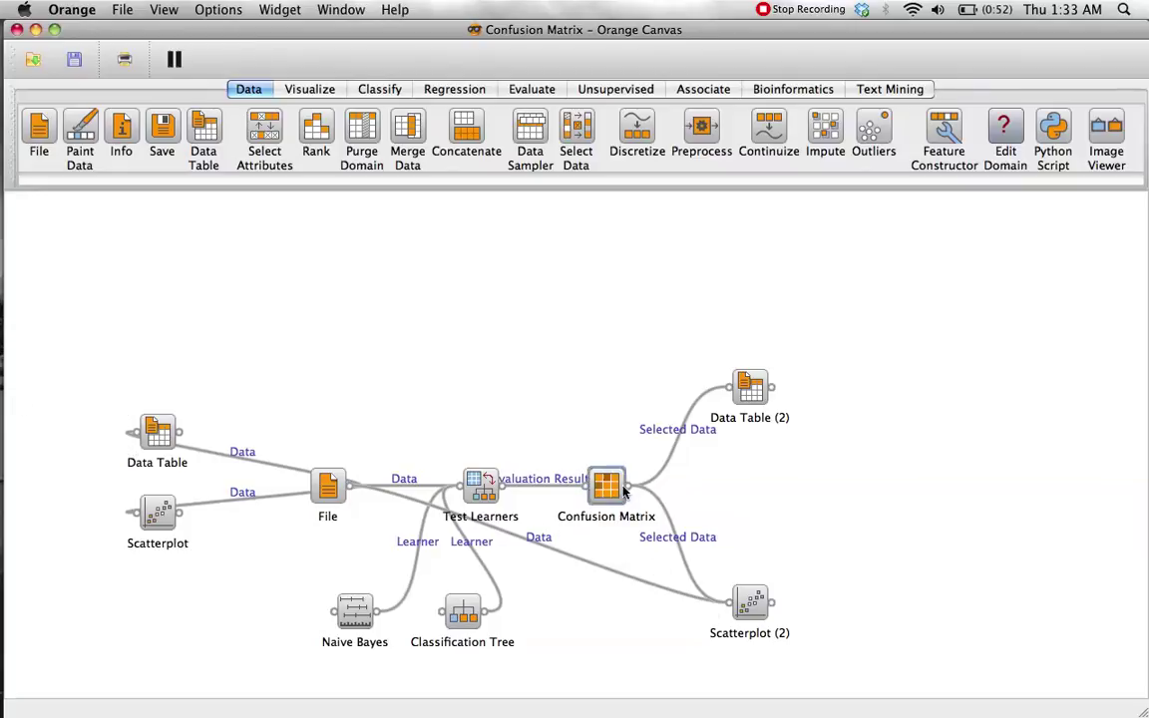
In Scatterplot (2), plot the misclassified examples as petal length versus petal width
{"action": "double_click", "coordinate": [750, 599]}
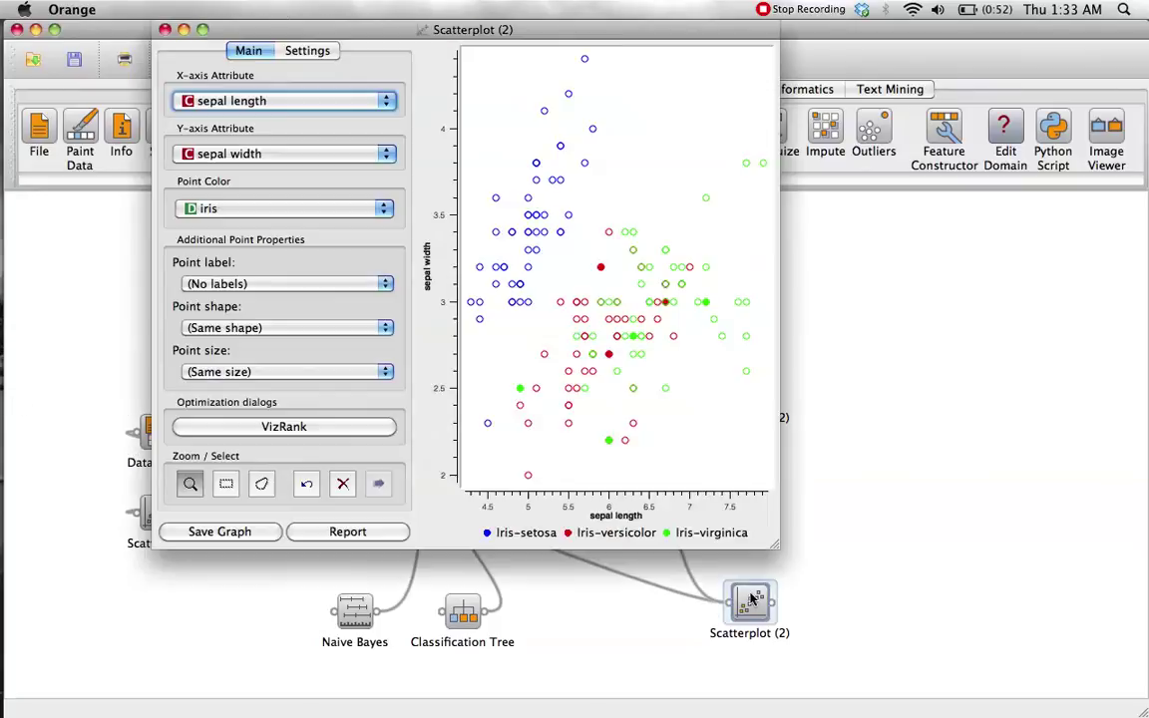
{"action": "left_click", "coordinate": [265, 103]}
{"action": "left_click", "coordinate": [304, 136]}
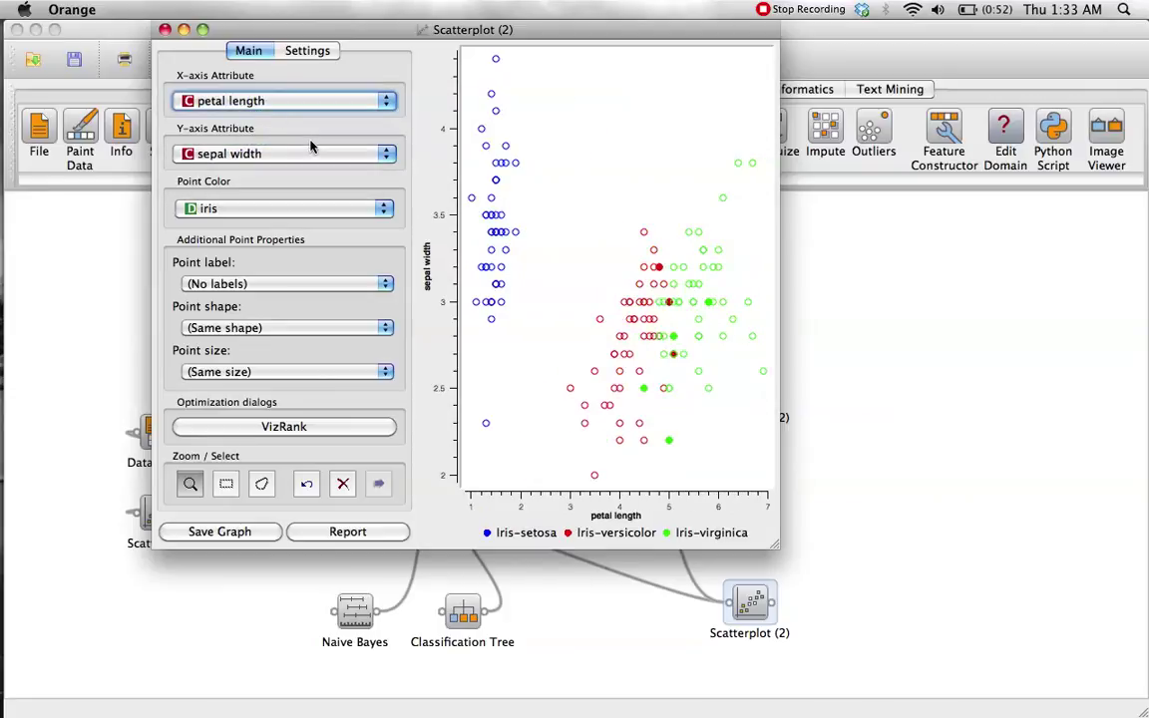
{"action": "left_click", "coordinate": [304, 154]}
{"action": "left_click", "coordinate": [285, 191]}
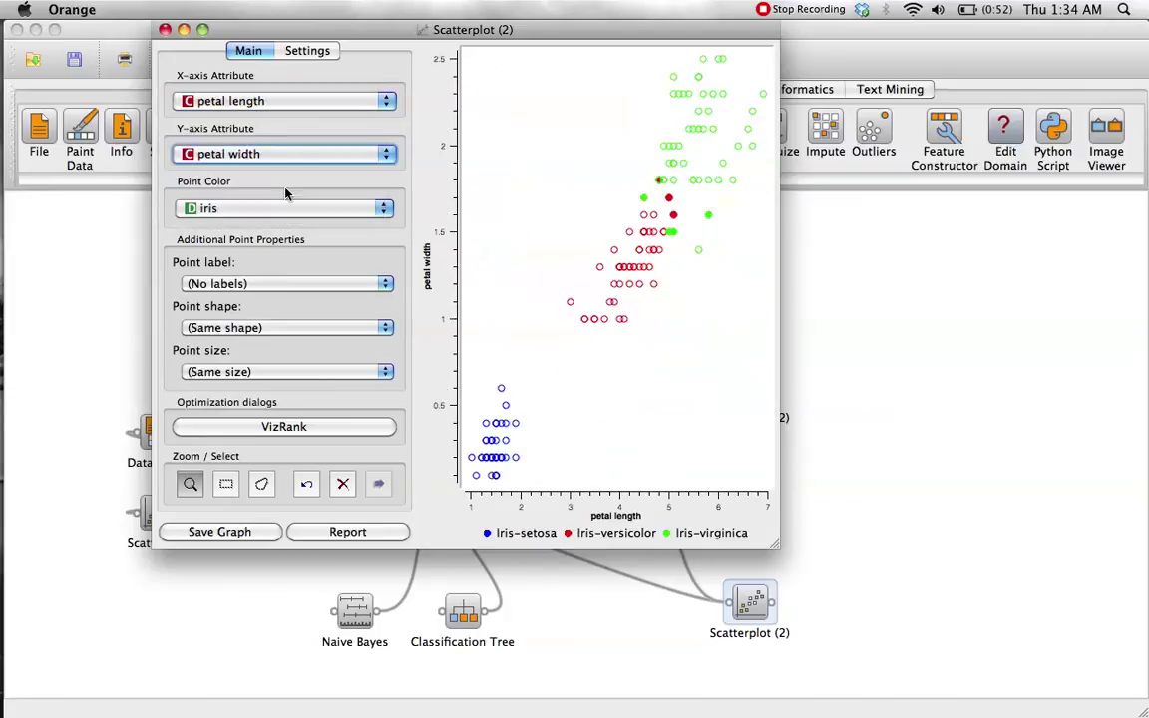
{"action": "mouse_move", "coordinate": [496, 423]}
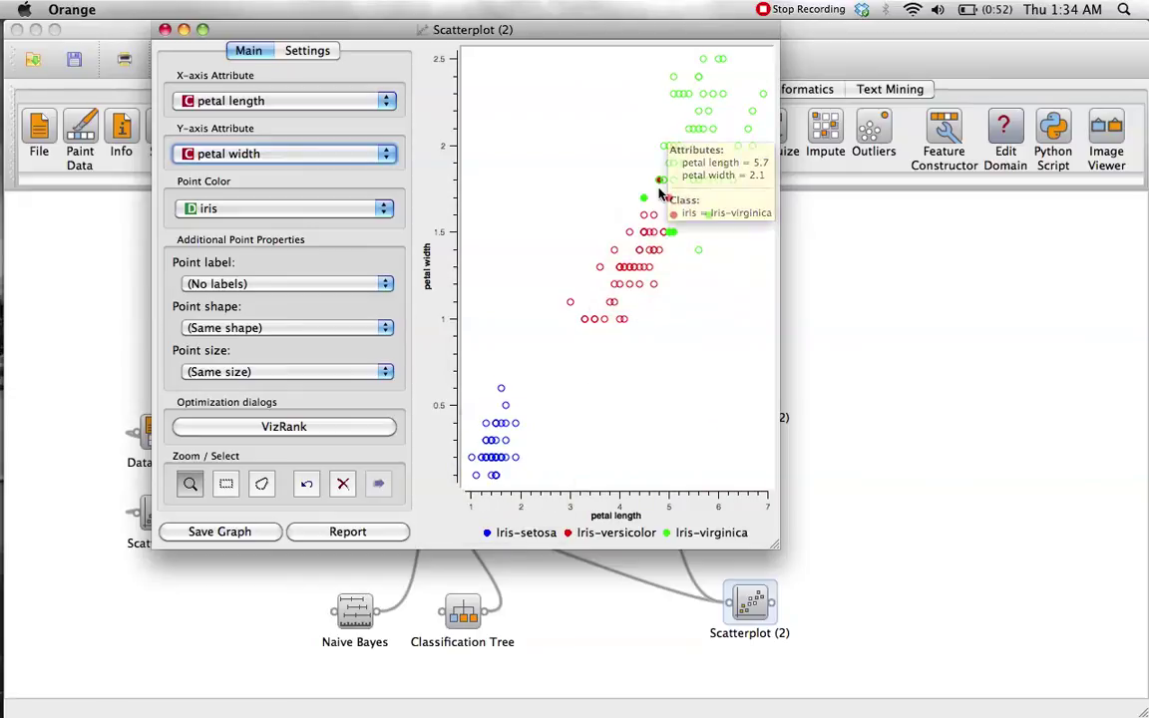
{"action": "mouse_move", "coordinate": [656, 189]}
{"action": "mouse_move", "coordinate": [675, 214]}
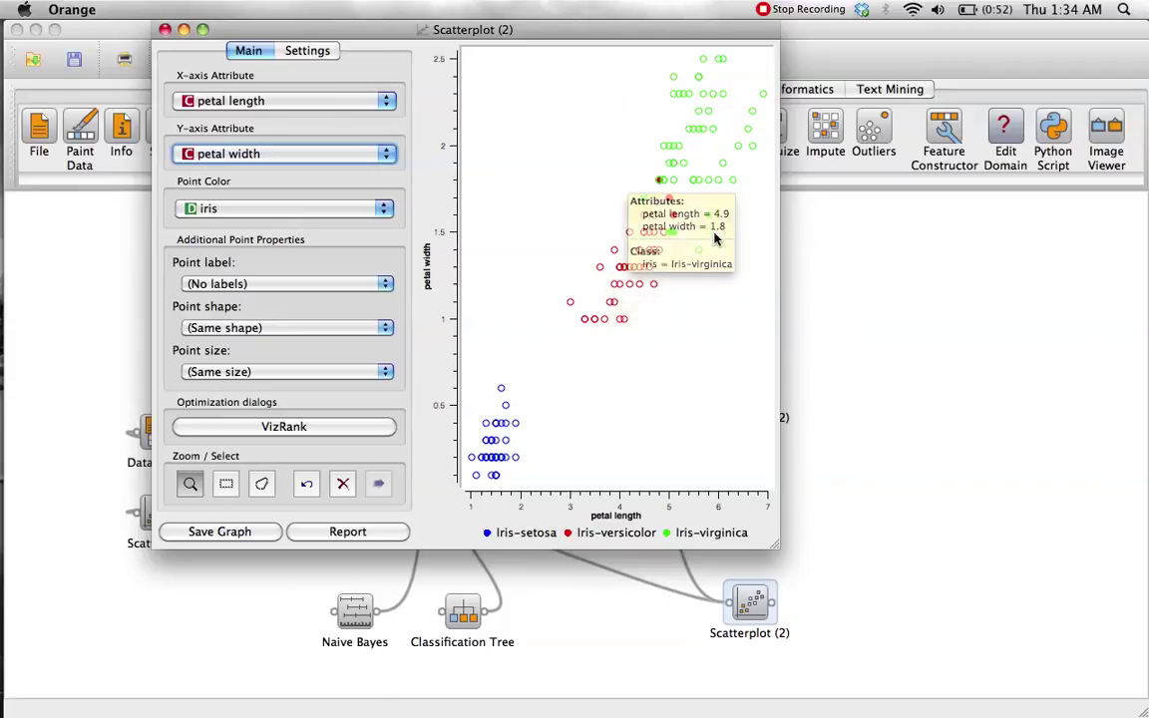
{"action": "left_click", "coordinate": [166, 30]}
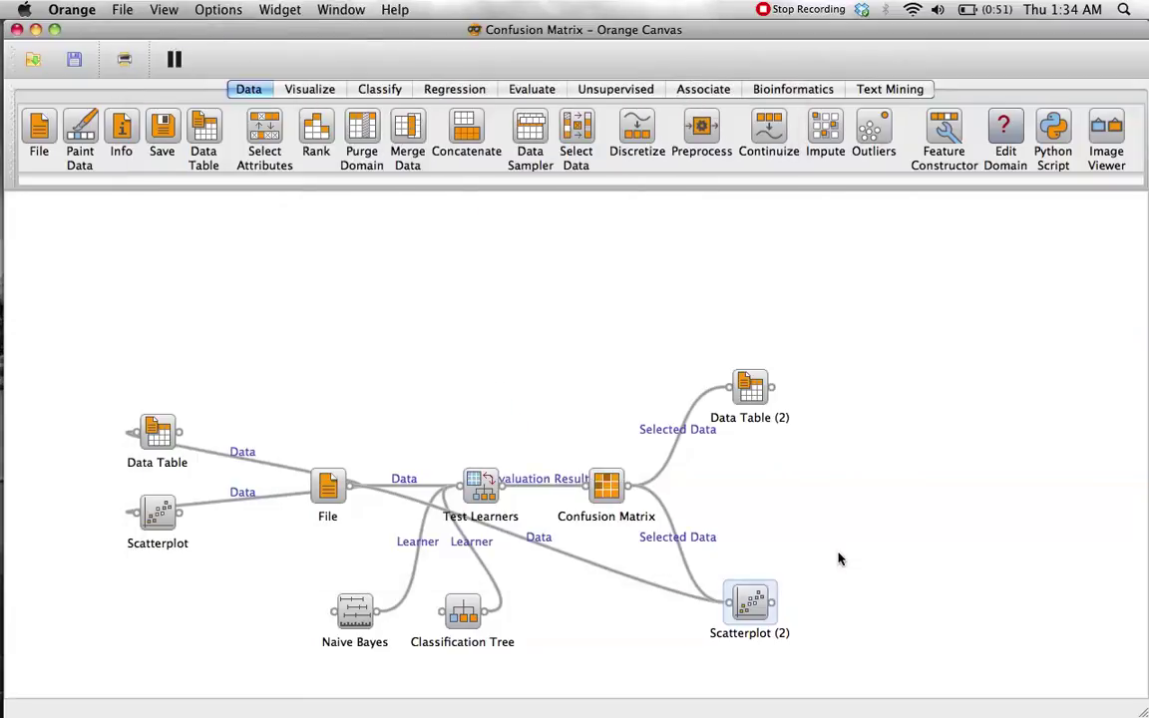